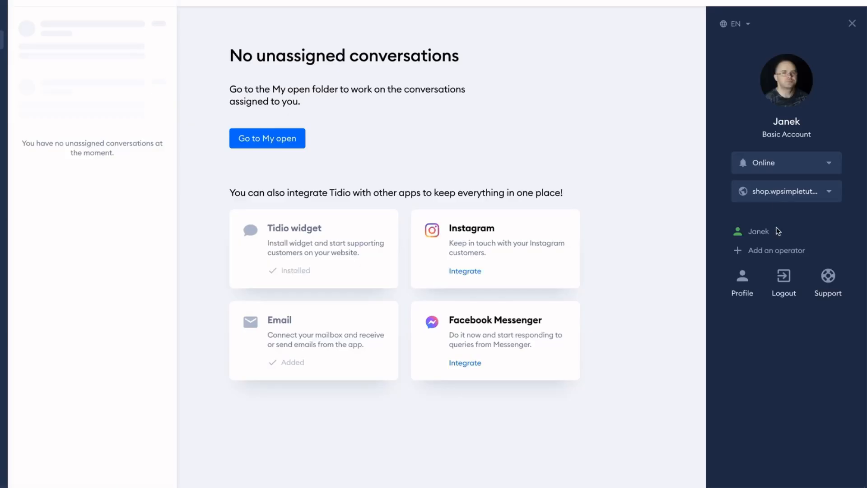
{"action": "left_click", "coordinate": [786, 163]}
{"action": "left_click", "coordinate": [762, 204]}
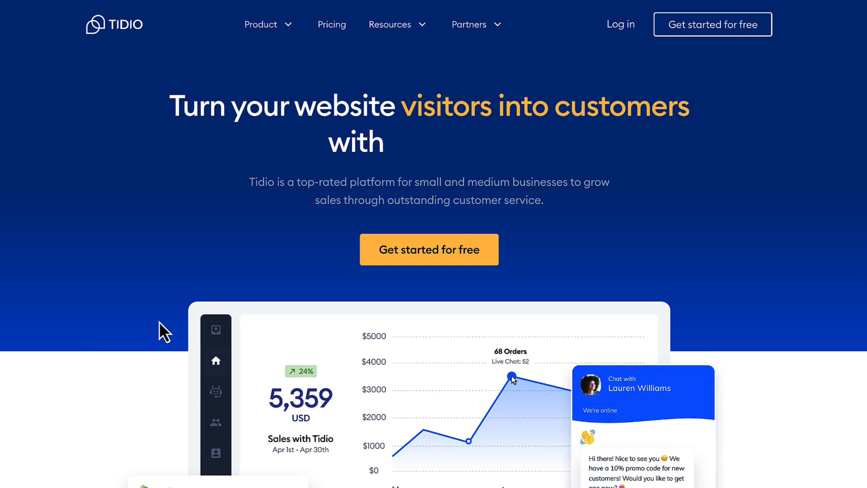
Open Tidio's pricing page and review the standard plans, including what the Starter plan offers
{"action": "left_click", "coordinate": [330, 26]}
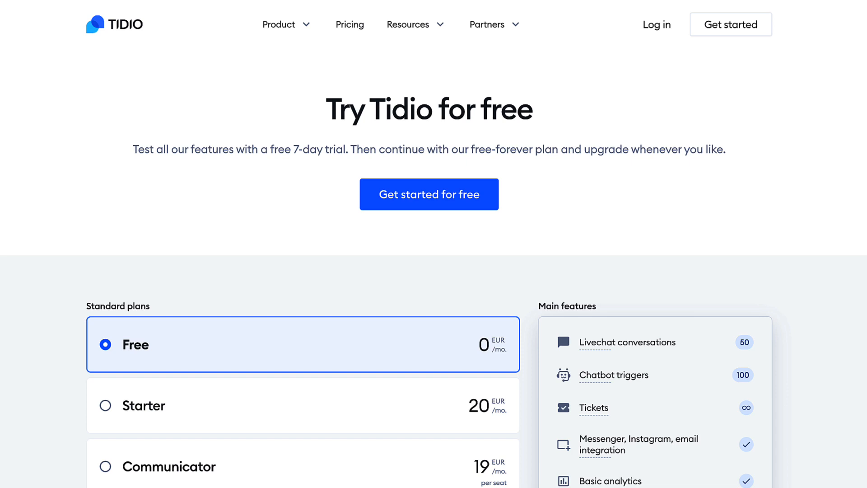
{"action": "scroll", "coordinate": [140, 265], "scroll_direction": "down", "scroll_amount": 5}
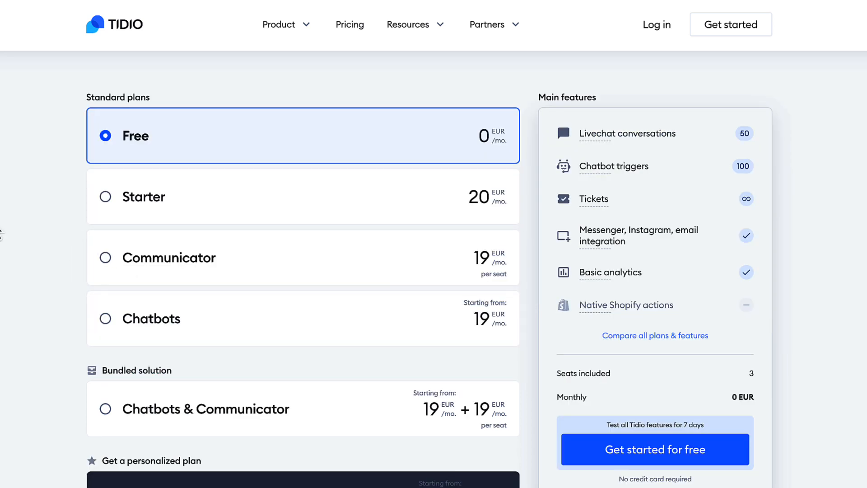
{"action": "left_click", "coordinate": [228, 205]}
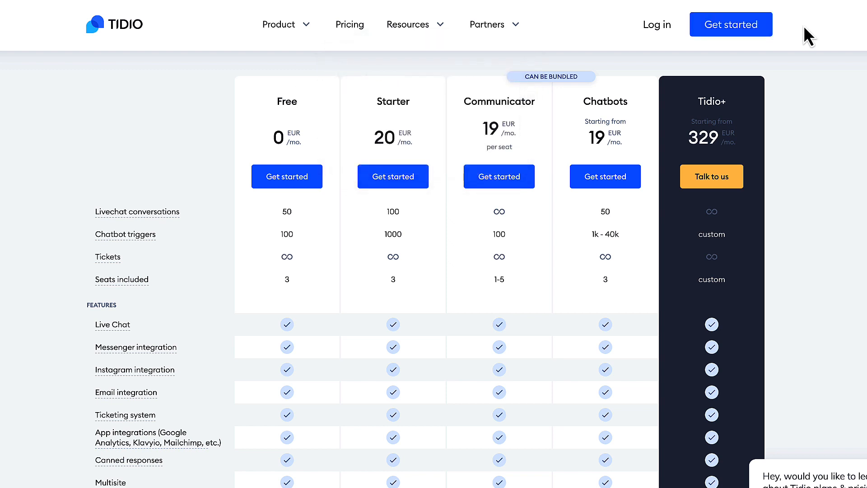
{"action": "left_click", "coordinate": [746, 37]}
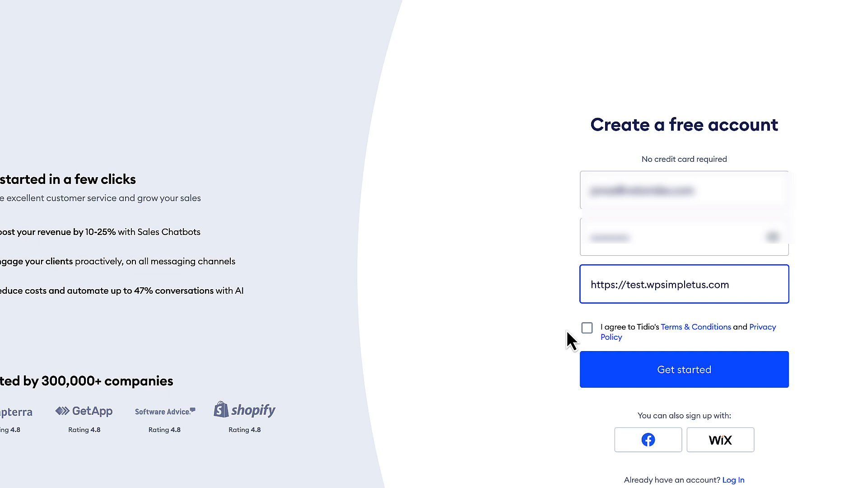
{"action": "left_click", "coordinate": [514, 332]}
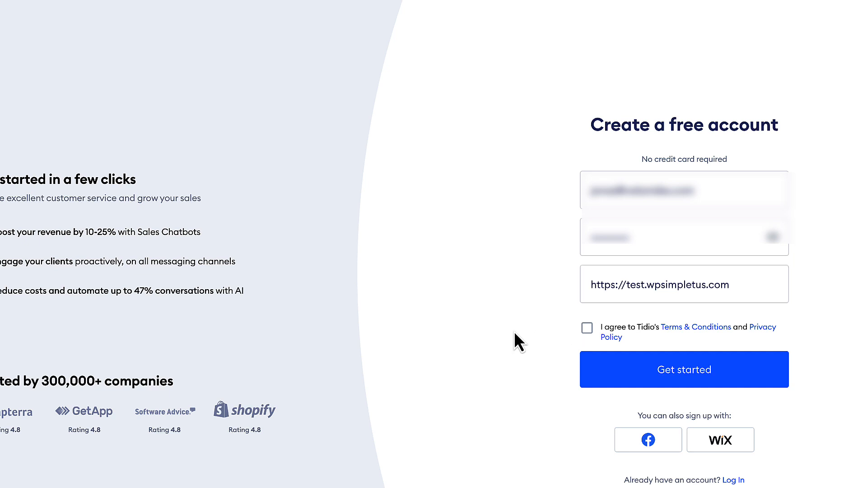
{"action": "left_click", "coordinate": [587, 327]}
{"action": "left_click", "coordinate": [694, 368]}
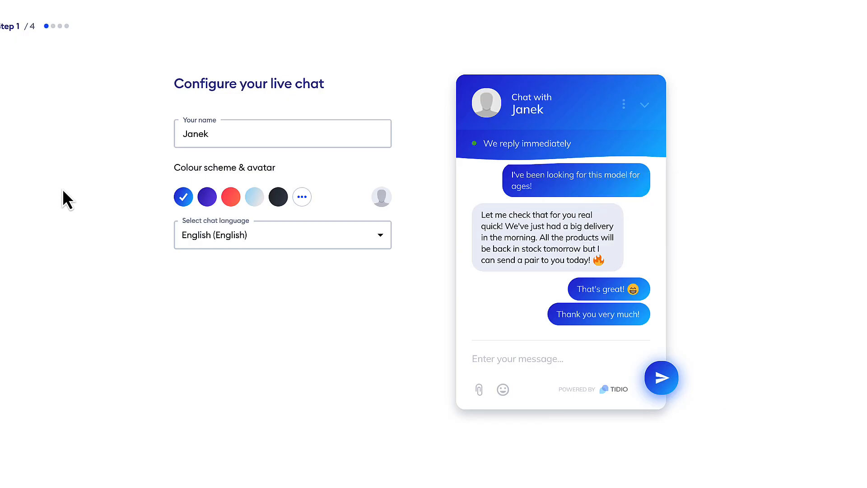
Look through the available live chat languages and keep English
{"action": "left_click", "coordinate": [247, 239]}
{"action": "scroll", "coordinate": [350, 350], "scroll_direction": "down", "scroll_amount": 6}
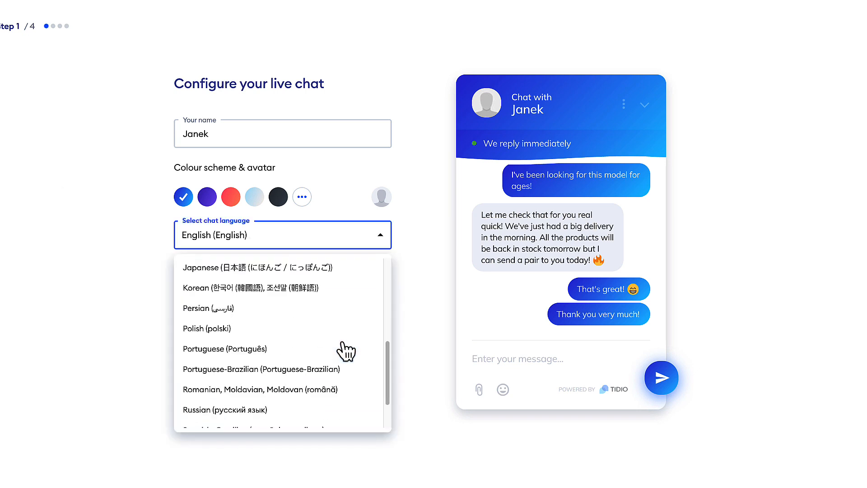
{"action": "scroll", "coordinate": [344, 351], "scroll_direction": "up", "scroll_amount": 6}
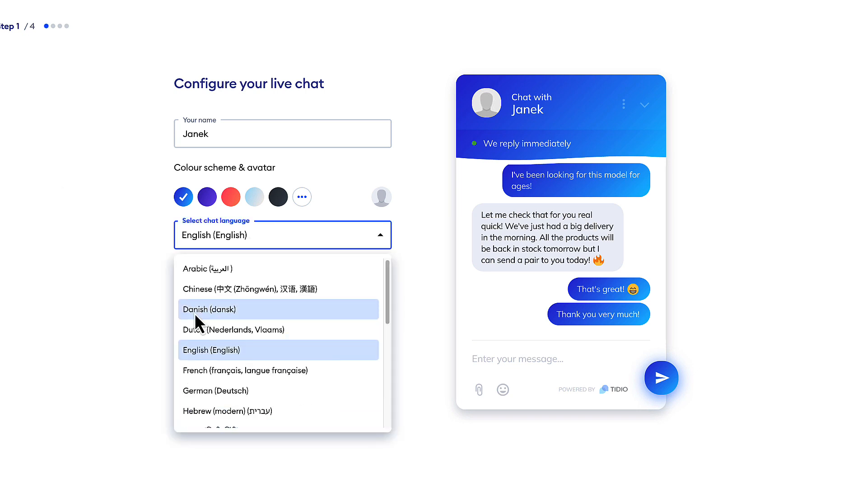
{"action": "left_click", "coordinate": [92, 282]}
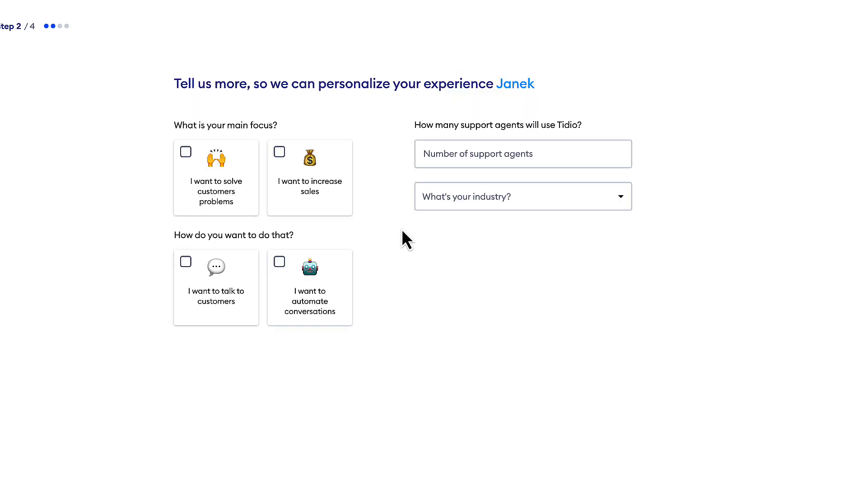
Select both main focus options and both ways of reaching them, and set the number of support agents to 1
{"action": "left_click", "coordinate": [279, 152]}
{"action": "left_click", "coordinate": [185, 153]}
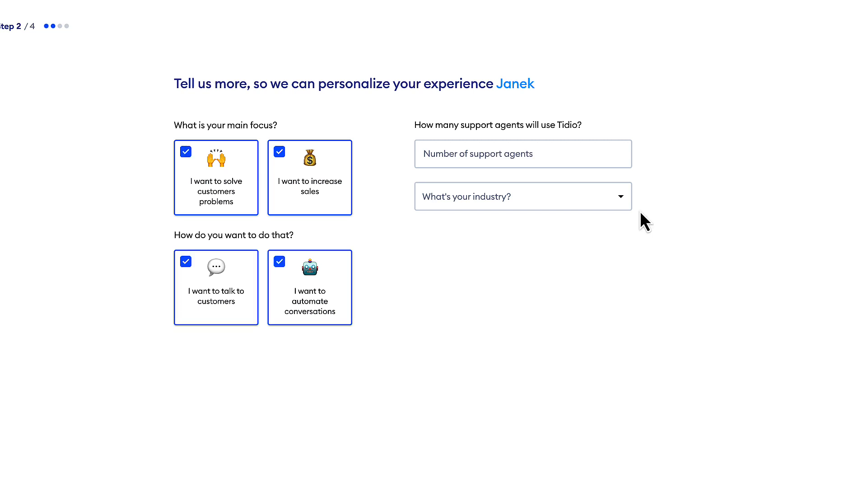
{"action": "left_click", "coordinate": [482, 155]}
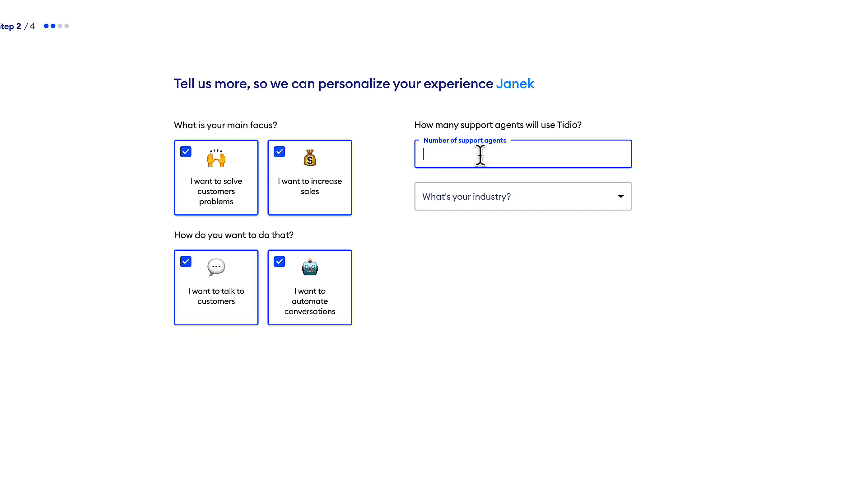
{"action": "type", "text": "1"}
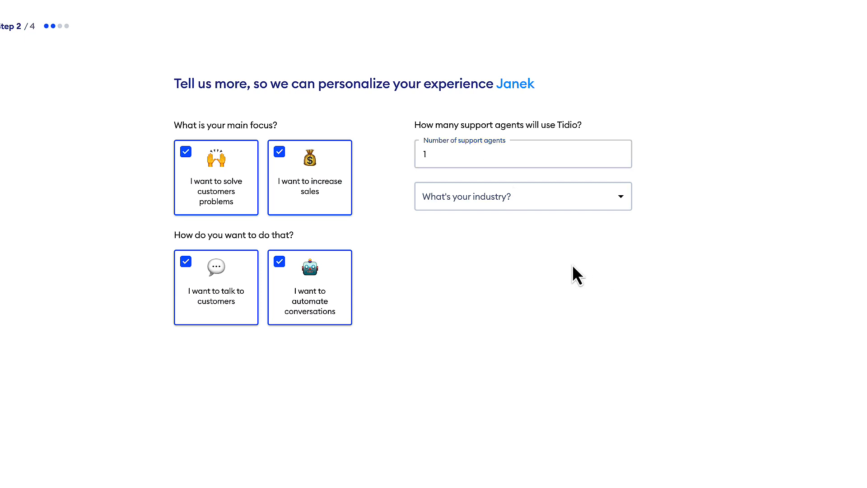
Set the industry to Services and the monthly inquiries to 26-250, and continue to the chatbot setup
{"action": "left_click", "coordinate": [506, 196]}
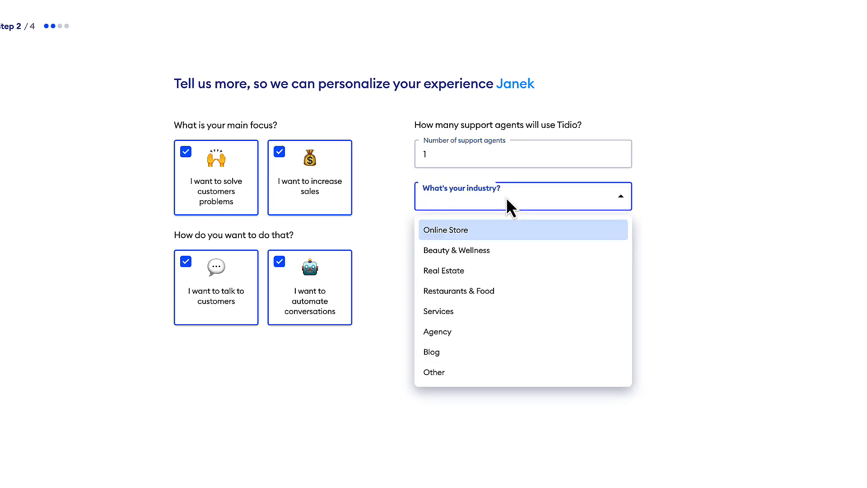
{"action": "left_click", "coordinate": [449, 313]}
{"action": "left_click", "coordinate": [471, 269]}
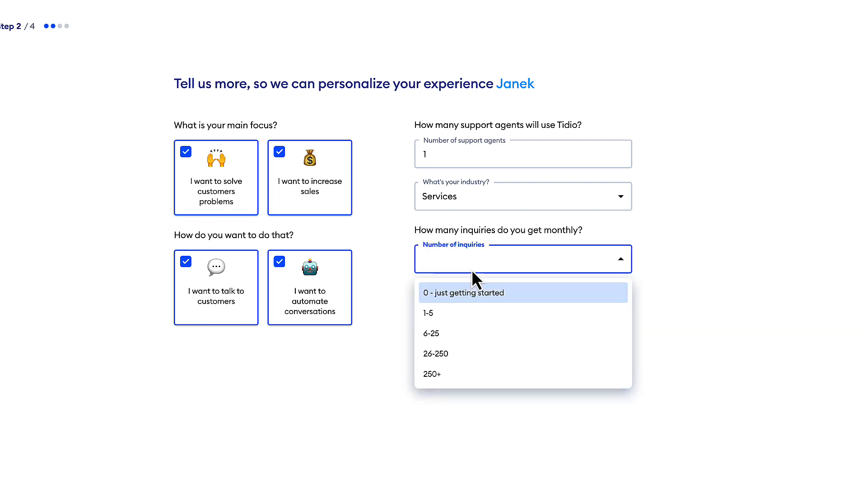
{"action": "left_click", "coordinate": [447, 353]}
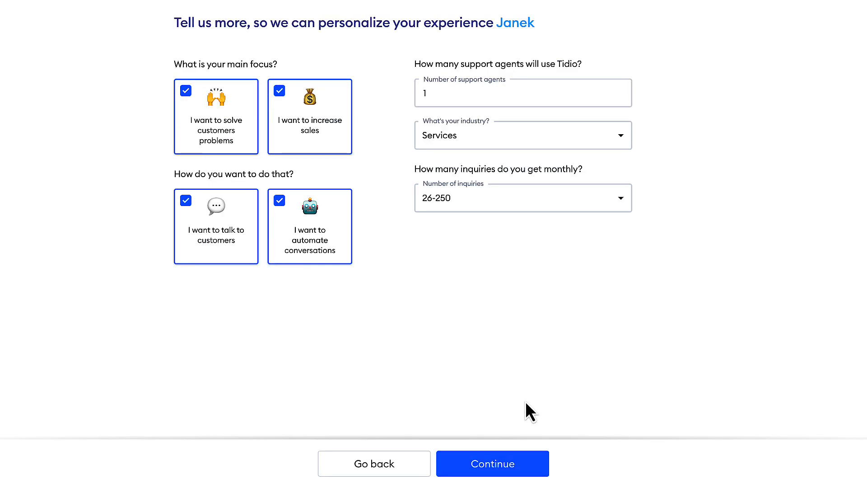
{"action": "left_click", "coordinate": [519, 472]}
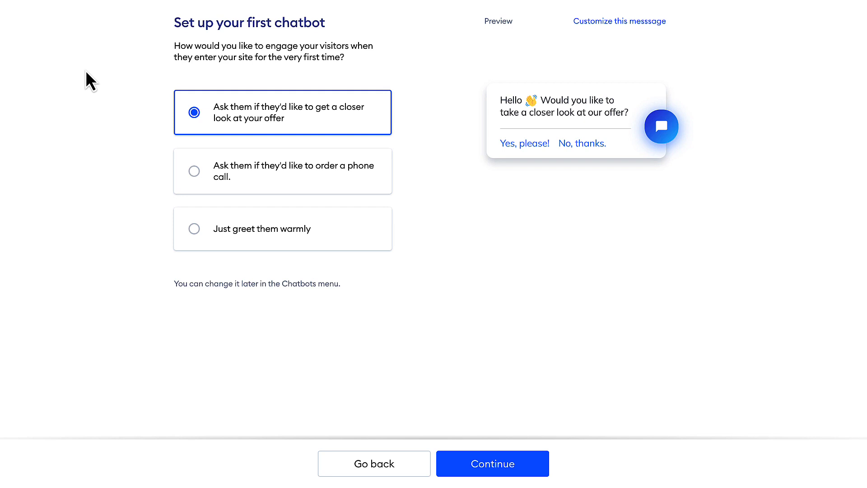
Preview the phone call greeting, choose asking visitors to take a closer look at the offer for the first chatbot, and continue
{"action": "left_click", "coordinate": [291, 170]}
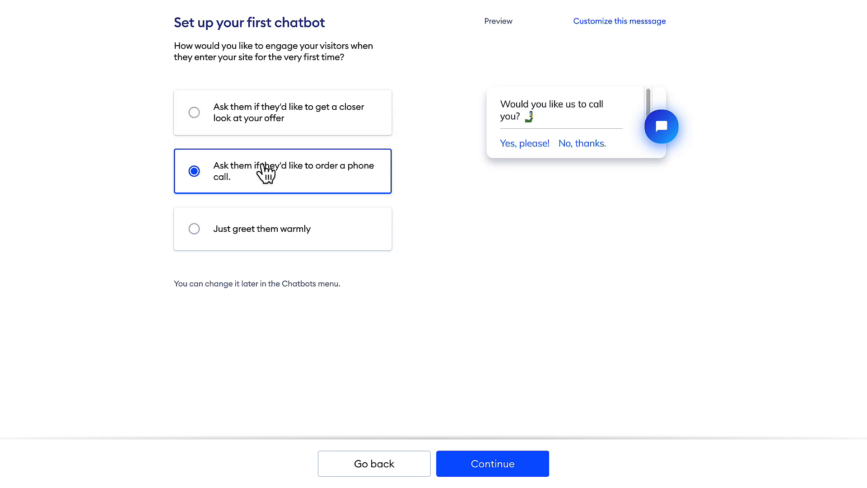
{"action": "left_click", "coordinate": [257, 117]}
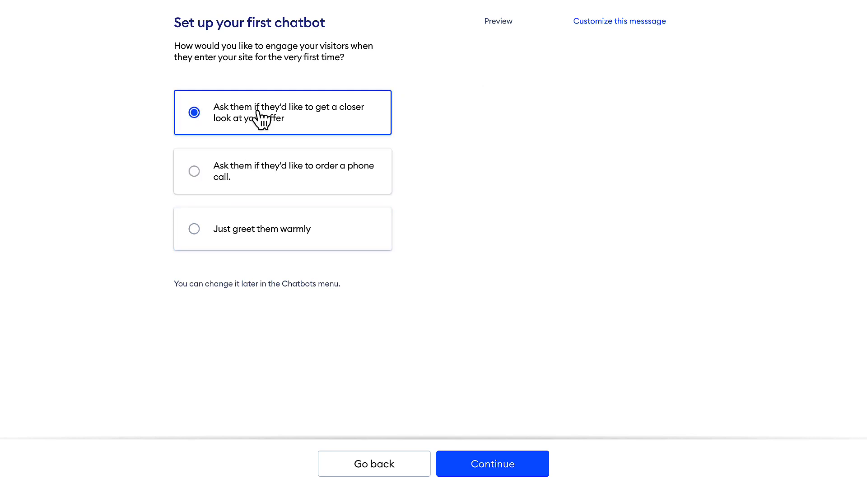
{"action": "left_click", "coordinate": [502, 453]}
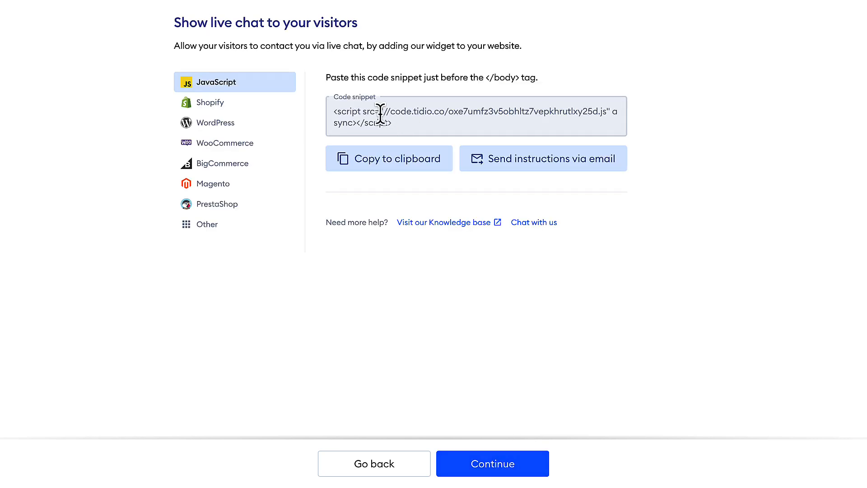
Review the JavaScript snippet and the WordPress installation instructions, finish the setup, and choose WordPress as the widget platform on the dashboard
{"action": "left_click_drag", "start_coordinate": [403, 121], "coordinate": [331, 111]}
{"action": "left_click", "coordinate": [331, 110]}
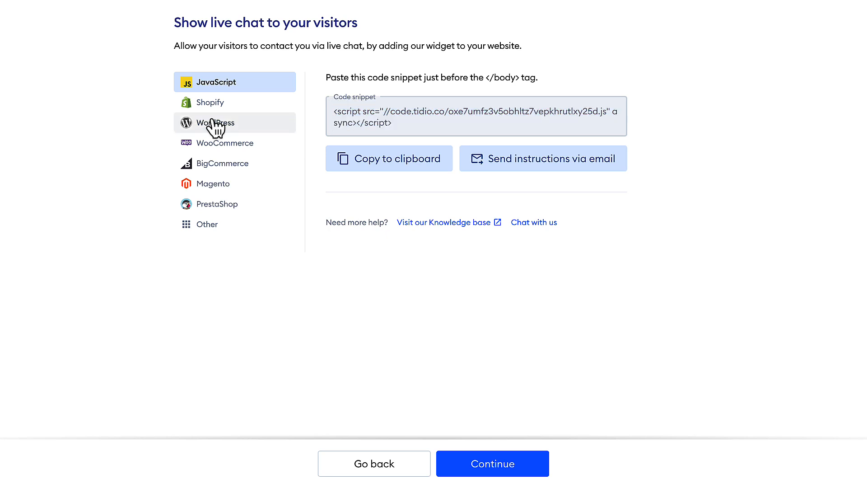
{"action": "left_click", "coordinate": [235, 127]}
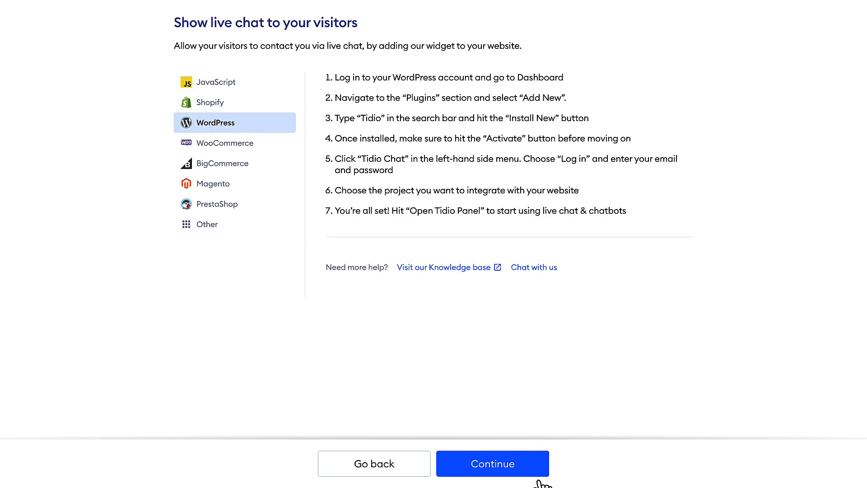
{"action": "left_click", "coordinate": [503, 468]}
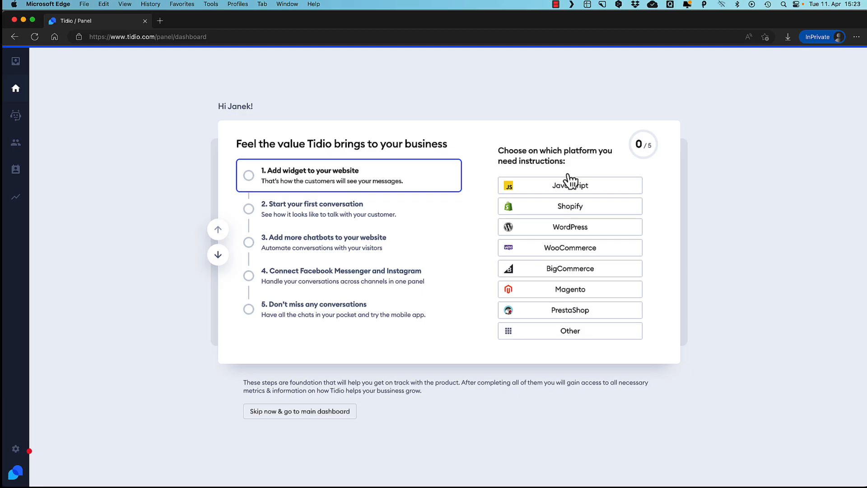
{"action": "left_click", "coordinate": [570, 225]}
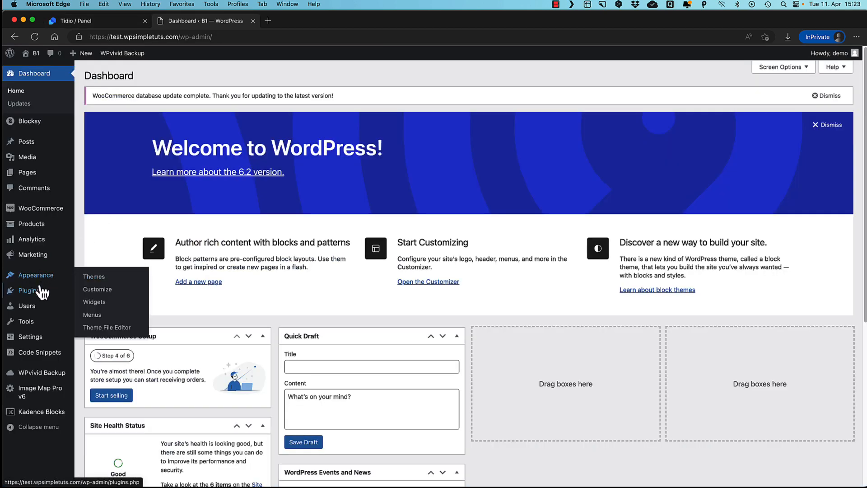
Search the WordPress plugin directory for tidio, and install and activate Tidio – Live Chat, Chatbots & Email Integration
{"action": "mouse_move", "coordinate": [29, 290]}
{"action": "left_click", "coordinate": [95, 304]}
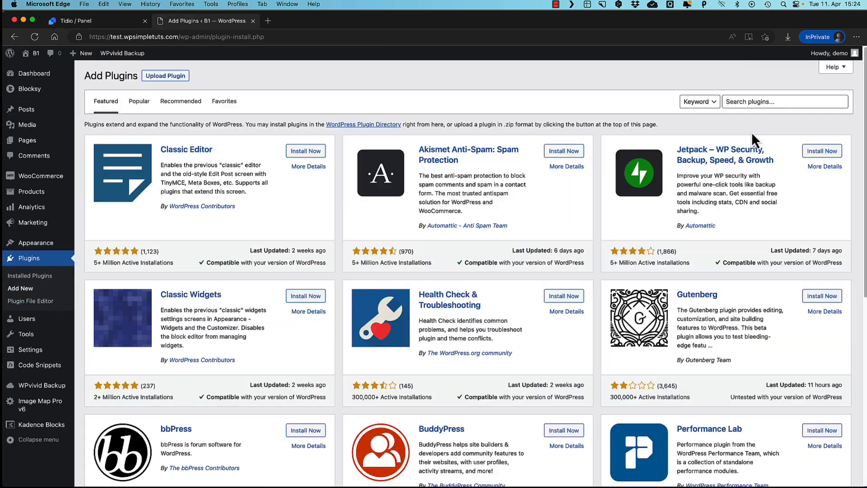
{"action": "left_click", "coordinate": [755, 101]}
{"action": "type", "text": "tidio"}
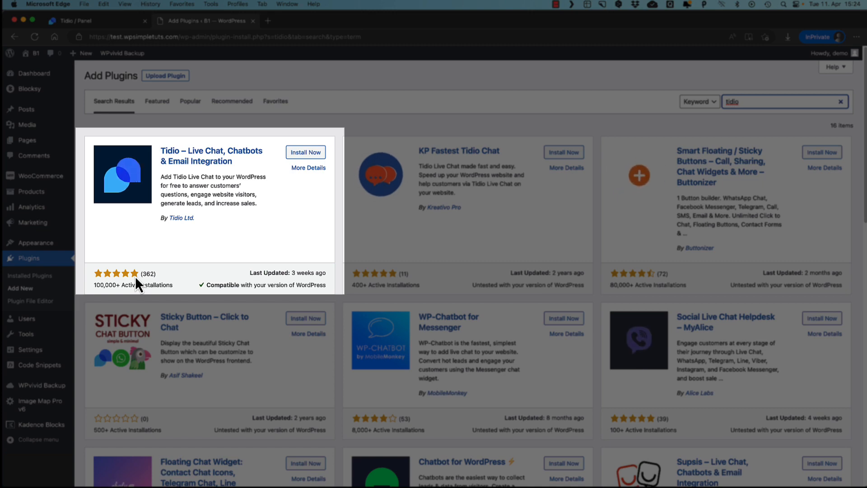
{"action": "left_click", "coordinate": [305, 153]}
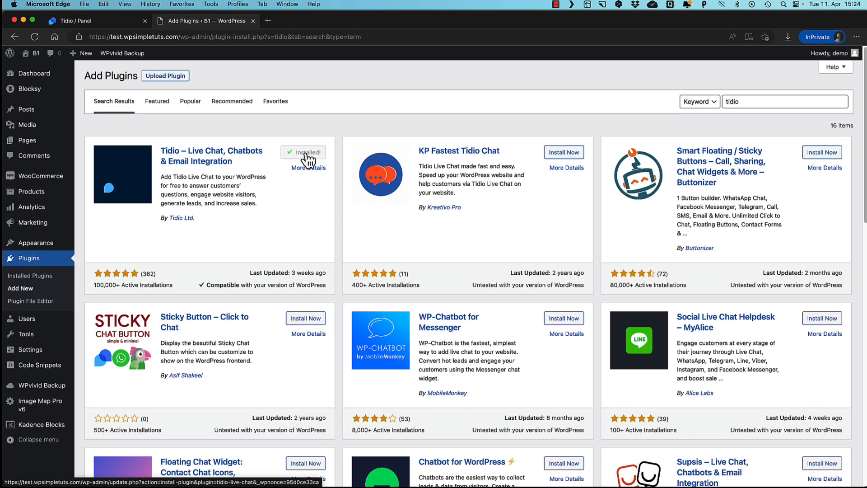
{"action": "left_click", "coordinate": [307, 156]}
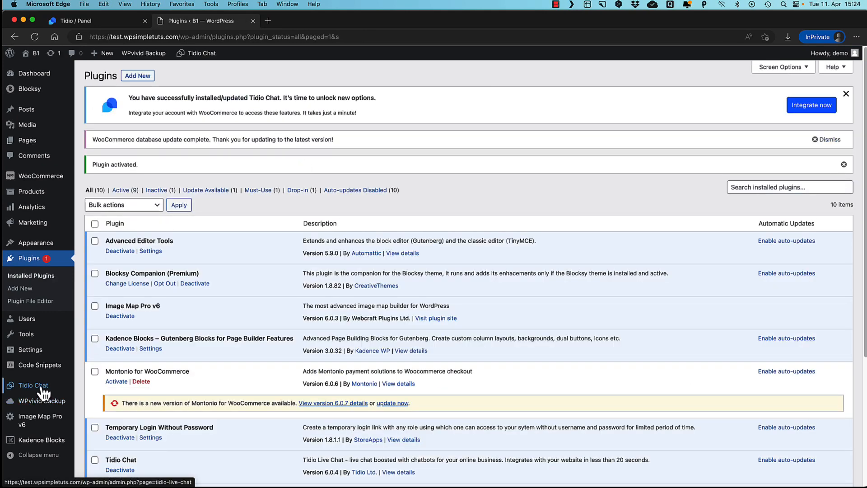
Log in to the existing Tidio account from the WordPress plugin with the account e-mail and password
{"action": "left_click", "coordinate": [43, 389]}
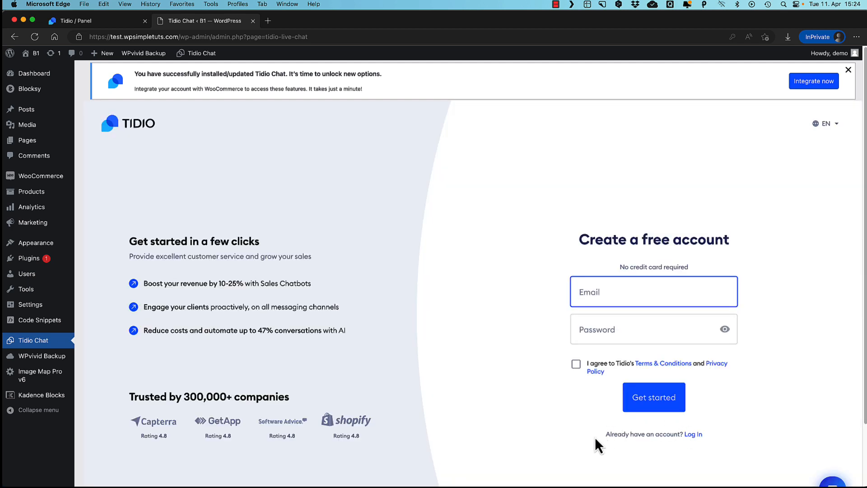
{"action": "left_click_drag", "start_coordinate": [605, 434], "coordinate": [655, 434]}
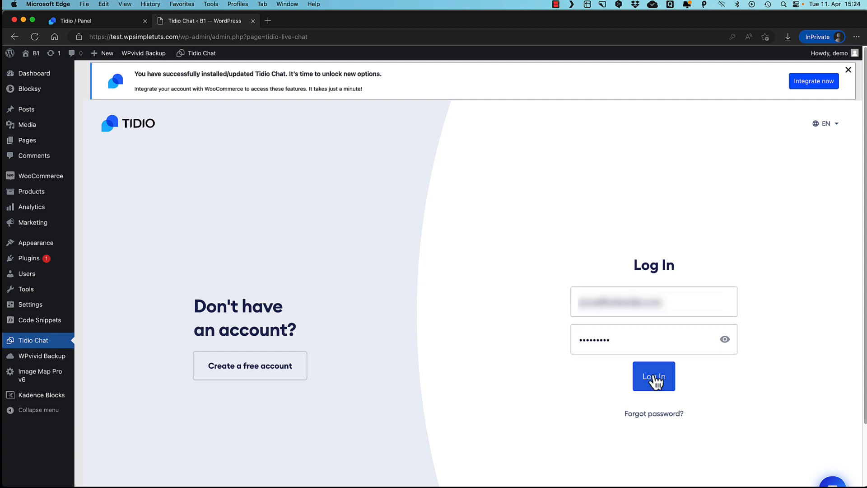
{"action": "left_click", "coordinate": [655, 379]}
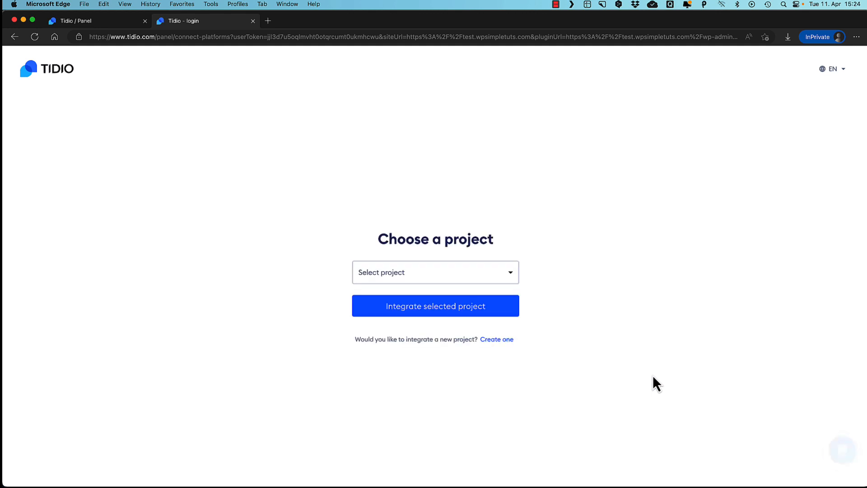
Integrate the test.wpsimpletus.com project with the WordPress site and connect WooCommerce to it
{"action": "left_click", "coordinate": [401, 272]}
{"action": "left_click", "coordinate": [390, 311]}
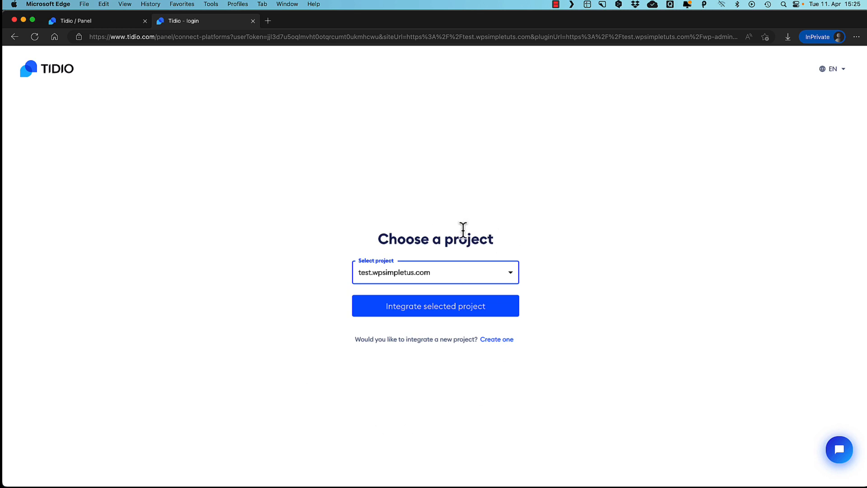
{"action": "left_click", "coordinate": [434, 311]}
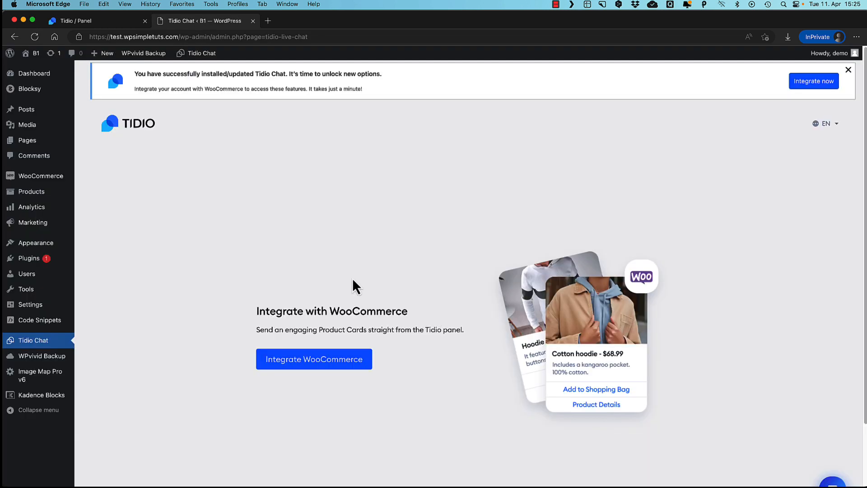
{"action": "left_click", "coordinate": [310, 367]}
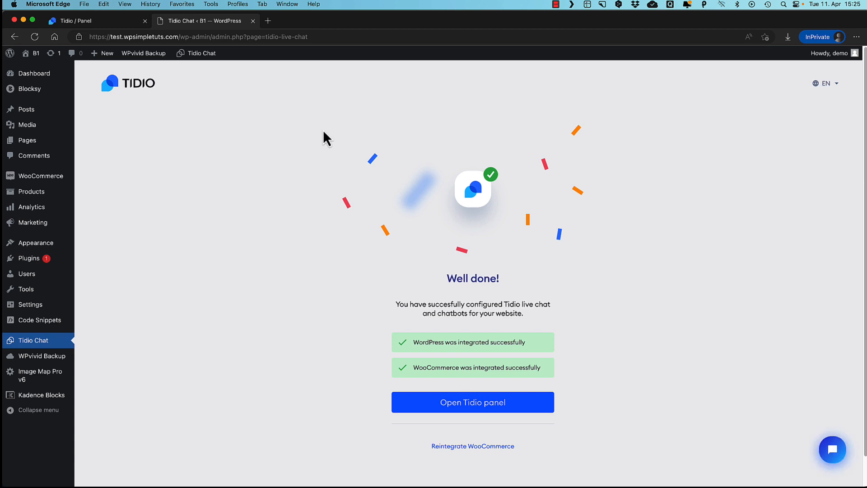
Open the test website's front page and send the chat message "Hi you!" through the widget, entering the visitor's e-mail when asked
{"action": "mouse_move", "coordinate": [37, 51]}
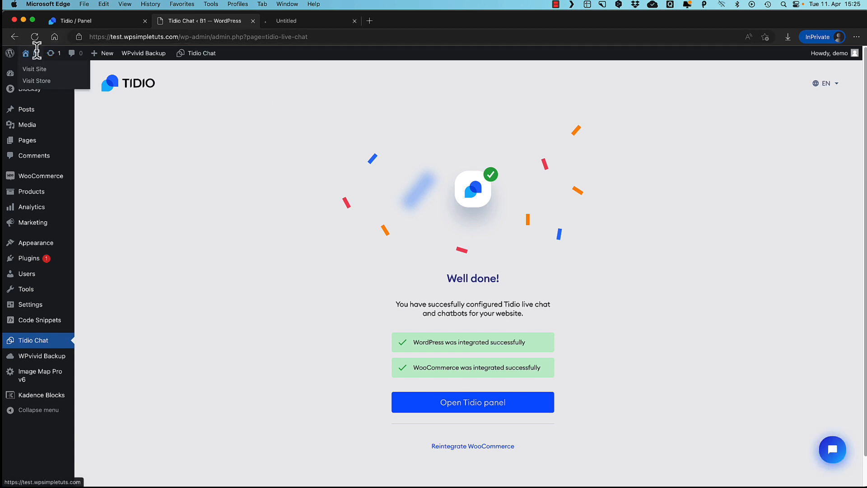
{"action": "left_click", "coordinate": [307, 21]}
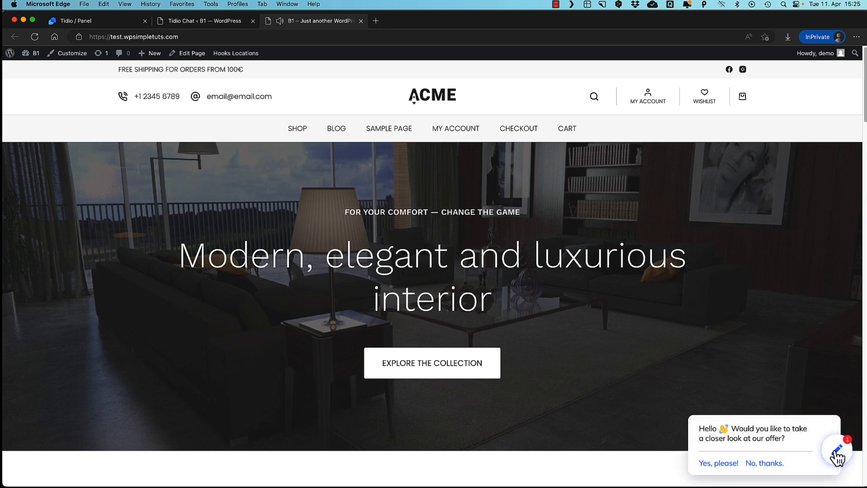
{"action": "left_click", "coordinate": [836, 452]}
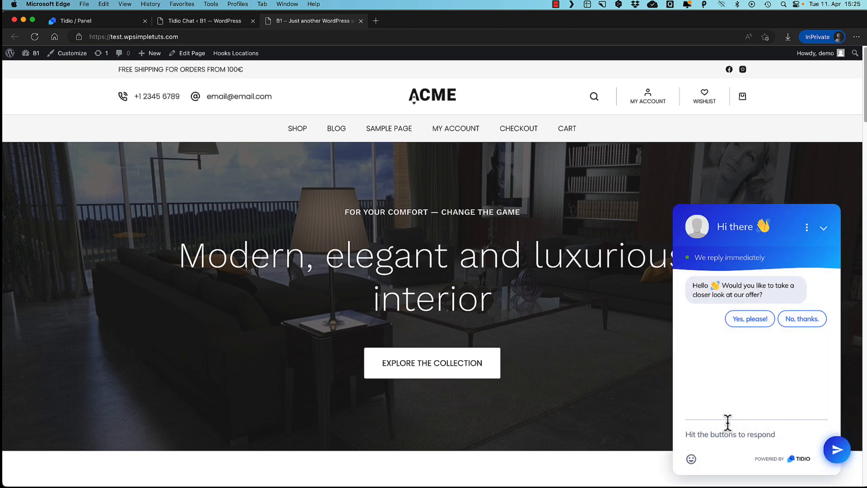
{"action": "type", "text": "Hi you!"}
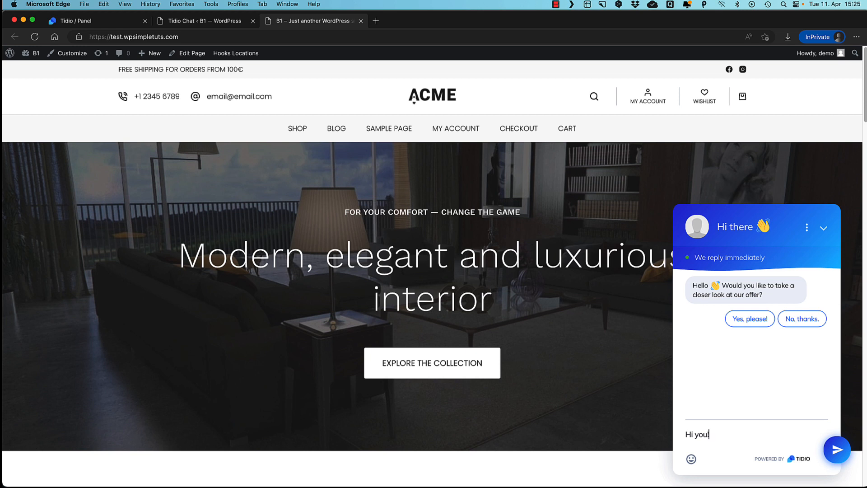
{"action": "key", "text": "Return"}
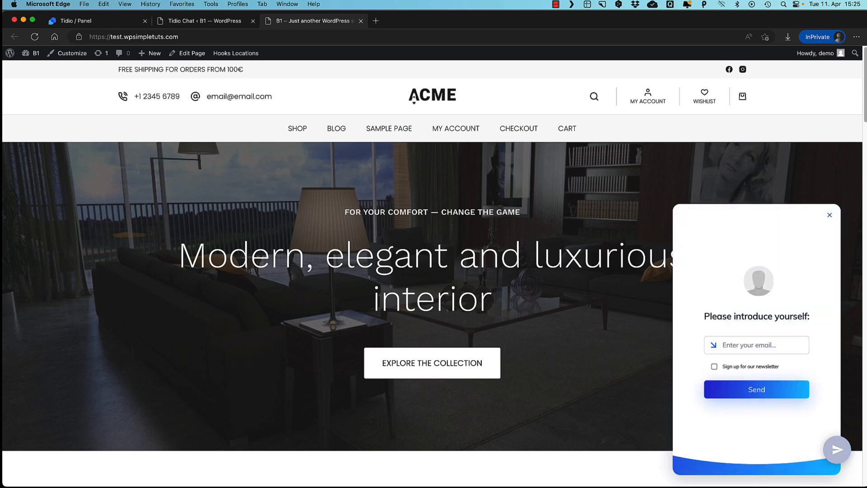
{"action": "key", "text": "super+v"}
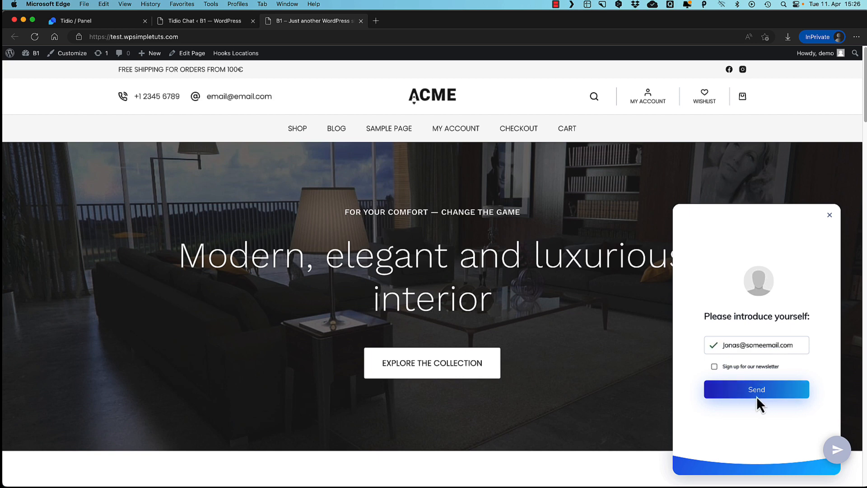
{"action": "left_click", "coordinate": [757, 396]}
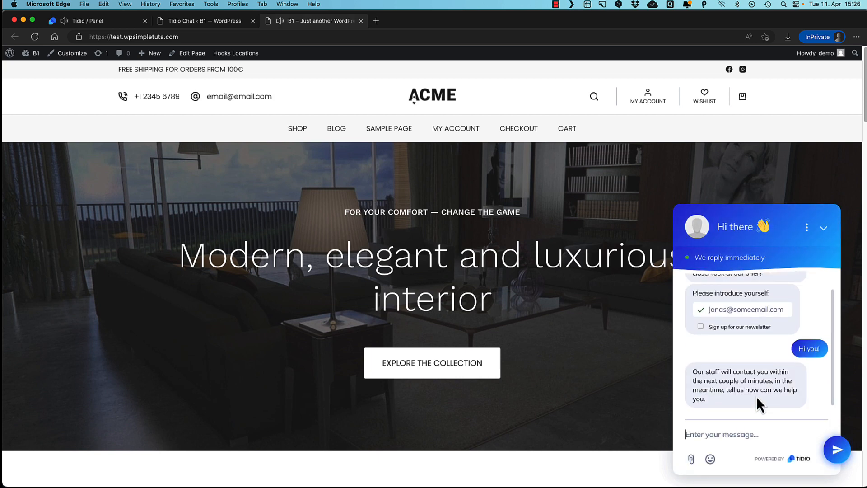
Switch to the Tidio panel, open the unassigned live conversation in the inbox and join it
{"action": "left_click", "coordinate": [93, 23]}
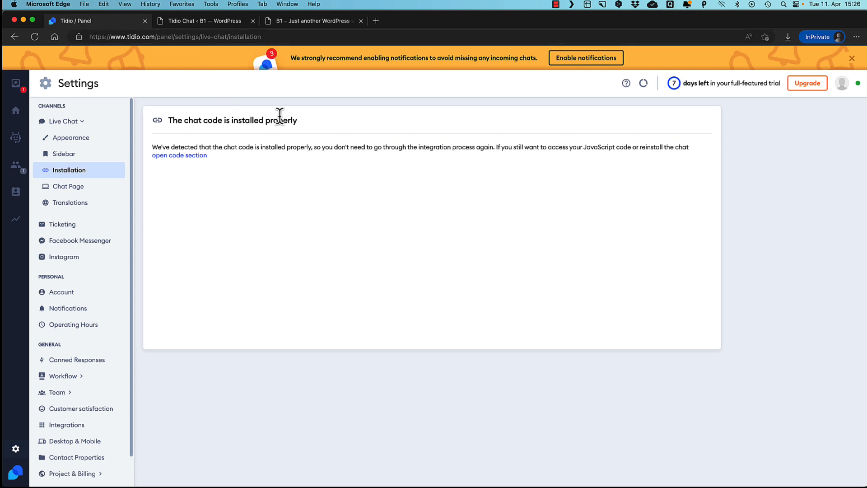
{"action": "left_click", "coordinate": [15, 85]}
{"action": "left_click", "coordinate": [71, 131]}
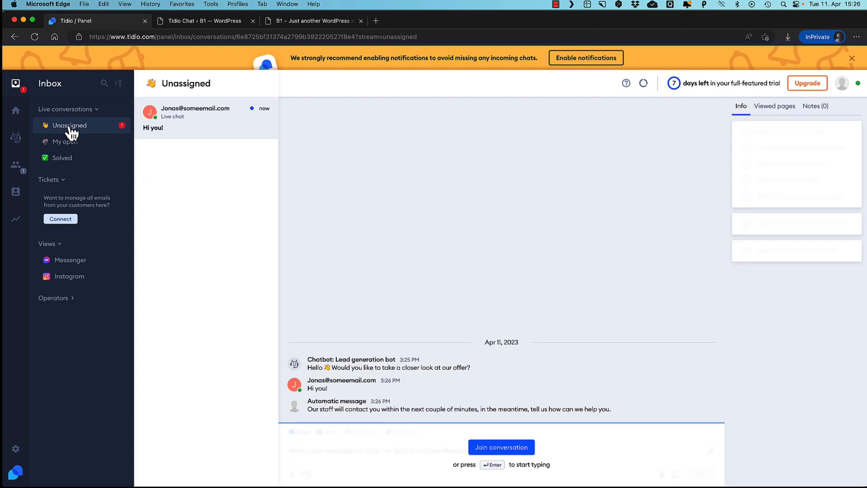
{"action": "left_click", "coordinate": [502, 447]}
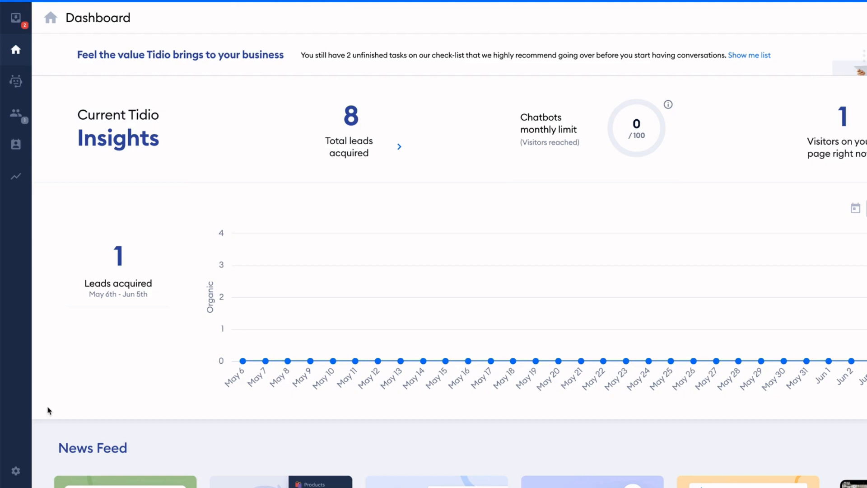
Open the Ticketing settings and examine the mailbox creation form with its available e-mail types
{"action": "left_click", "coordinate": [16, 471]}
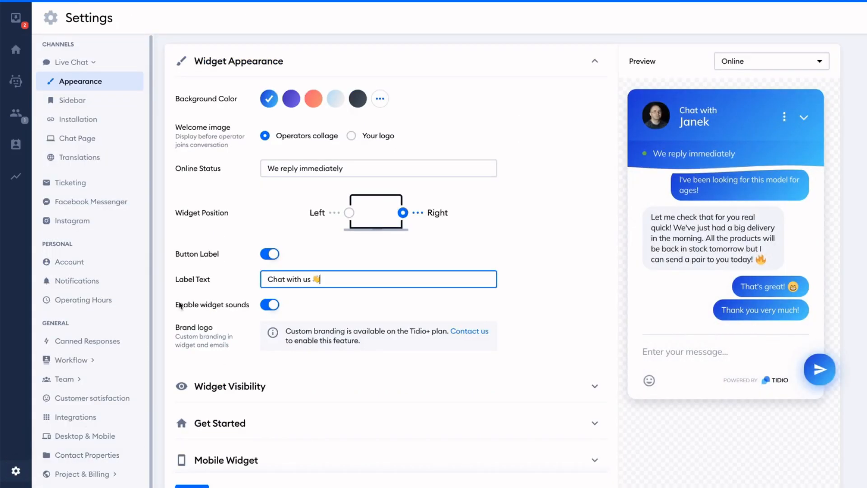
{"action": "left_click", "coordinate": [73, 183]}
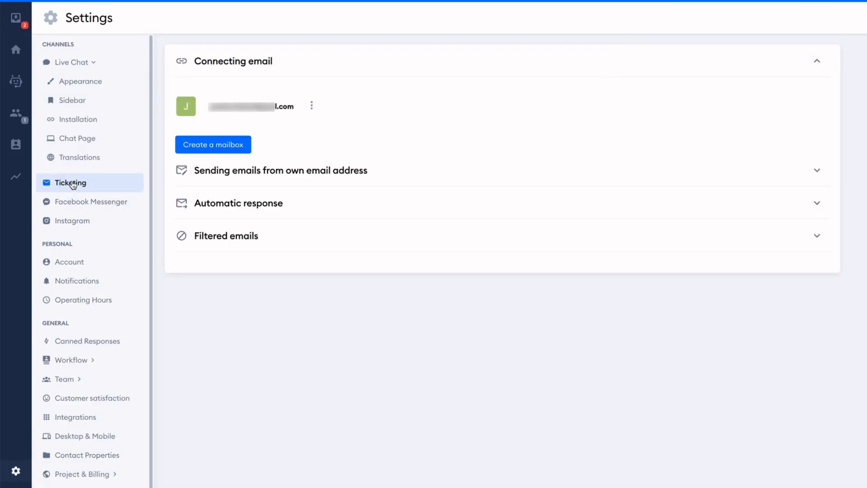
{"action": "left_click", "coordinate": [224, 144]}
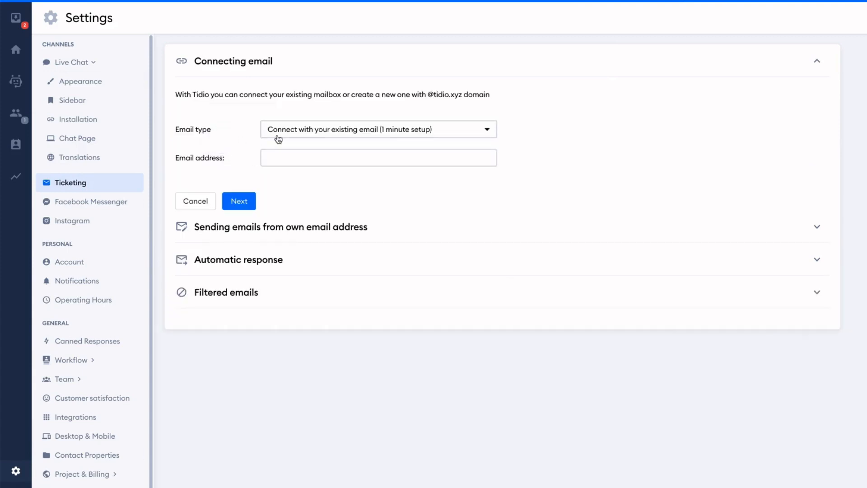
{"action": "left_click", "coordinate": [411, 129]}
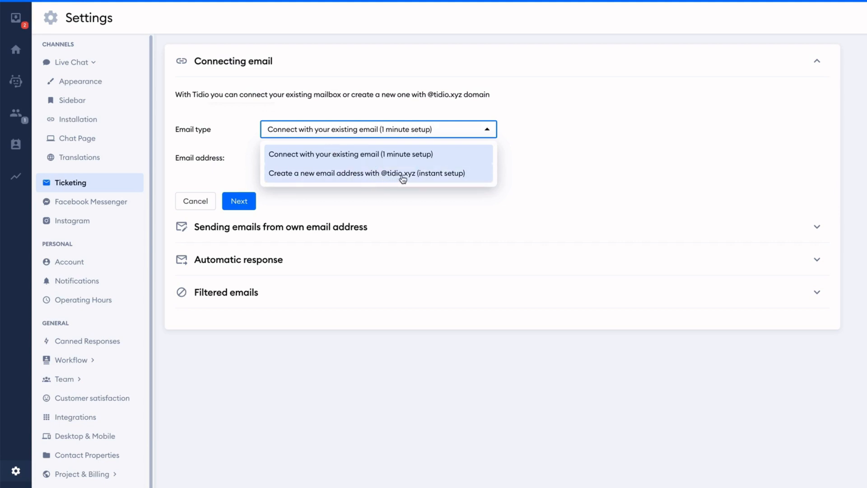
{"action": "left_click", "coordinate": [526, 89]}
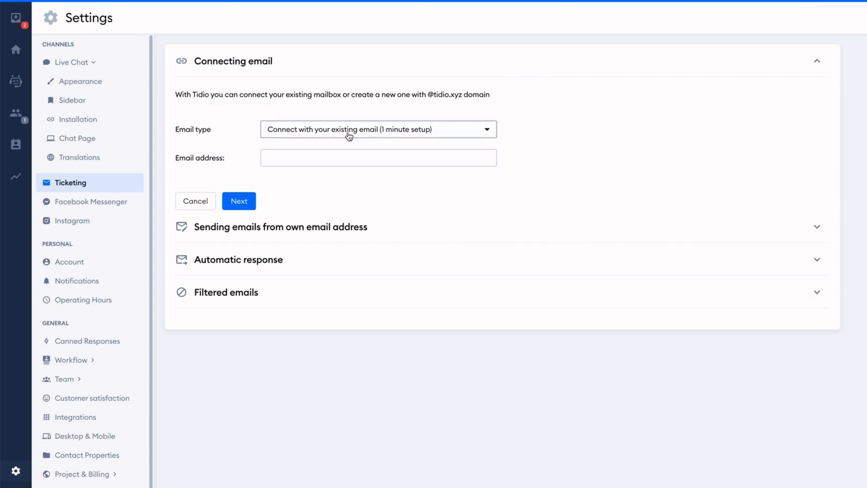
{"action": "left_click", "coordinate": [293, 158]}
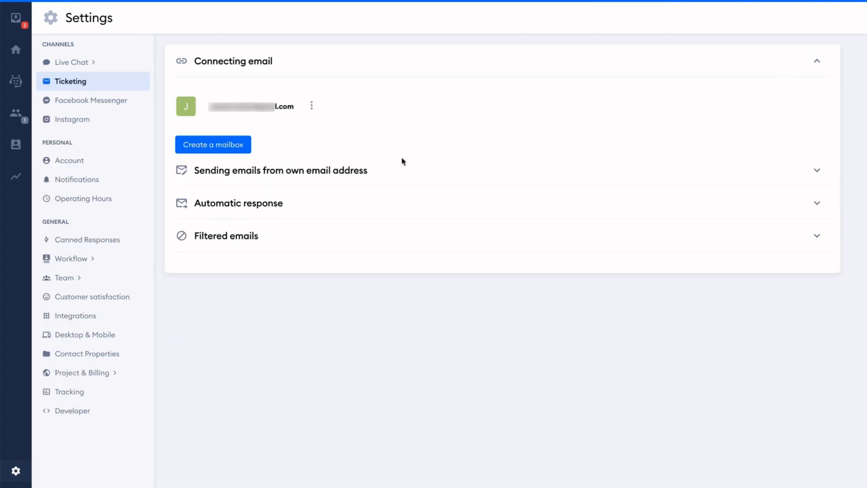
Review the Ticketing settings for sending from an own e-mail address, automatic responses and filtered e-mails, including the form for a new filter
{"action": "left_click", "coordinate": [378, 172]}
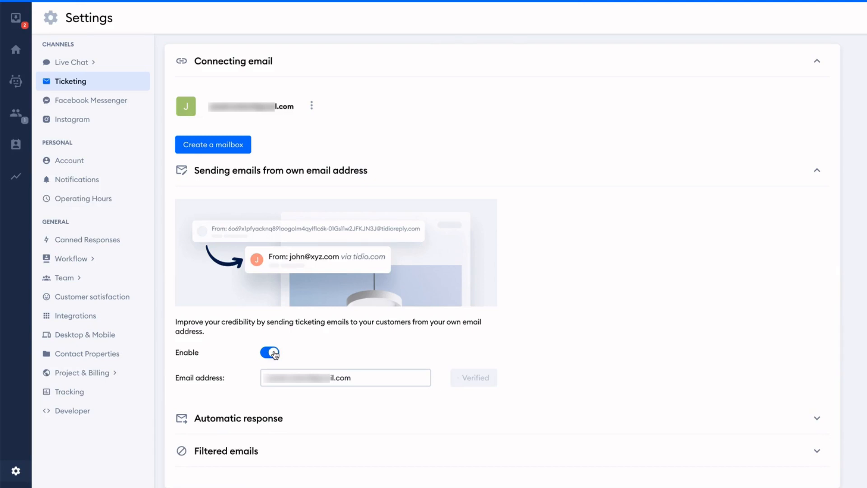
{"action": "left_click", "coordinate": [314, 419]}
{"action": "scroll", "coordinate": [530, 332], "scroll_direction": "down", "scroll_amount": 3}
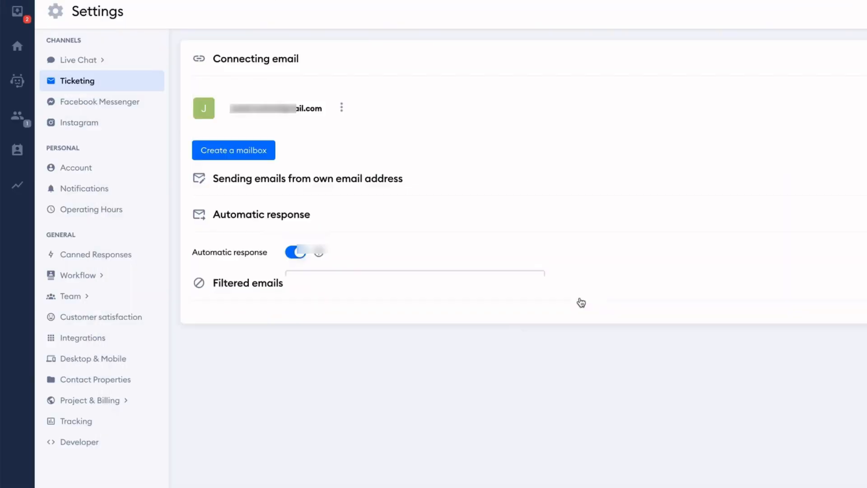
{"action": "left_click", "coordinate": [367, 252]}
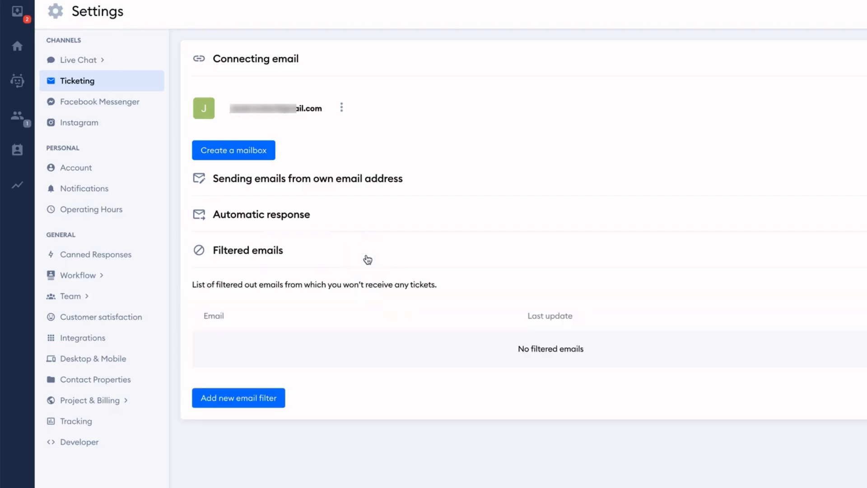
{"action": "left_click", "coordinate": [229, 397]}
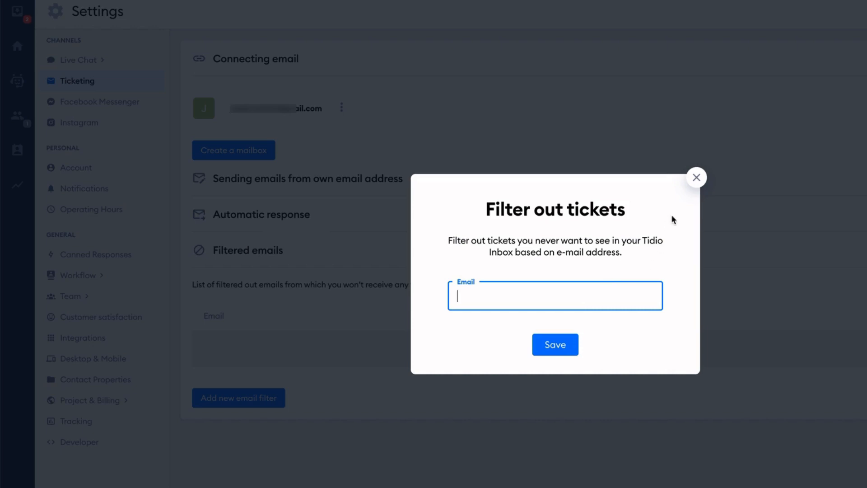
{"action": "left_click", "coordinate": [696, 179]}
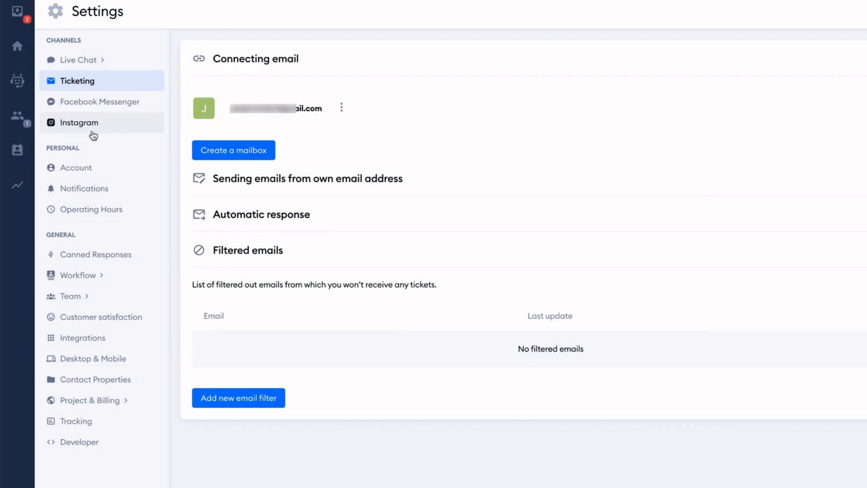
Open the unassigned ticket "Hi, I need some help" in the inbox and assign it to yourself
{"action": "left_click", "coordinate": [18, 10]}
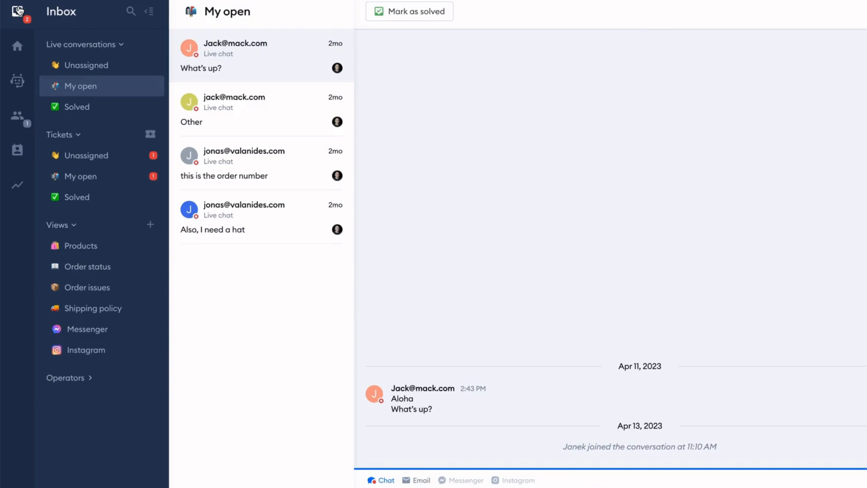
{"action": "left_click", "coordinate": [103, 155]}
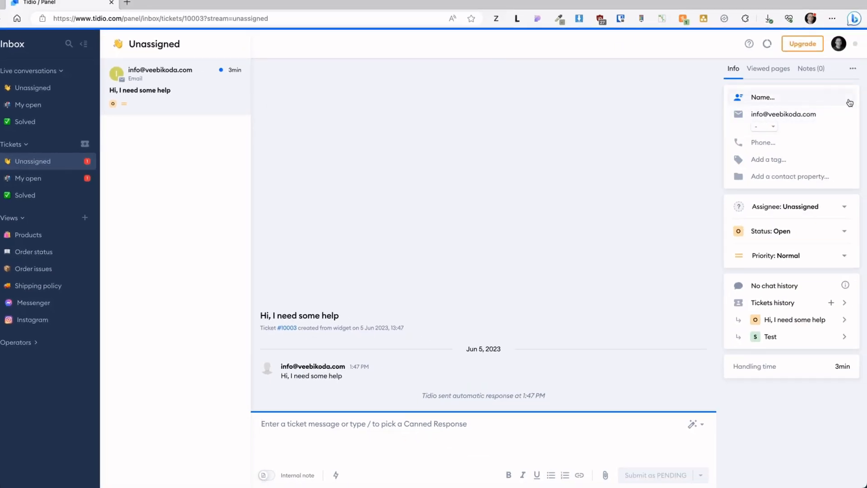
{"action": "left_click", "coordinate": [792, 211]}
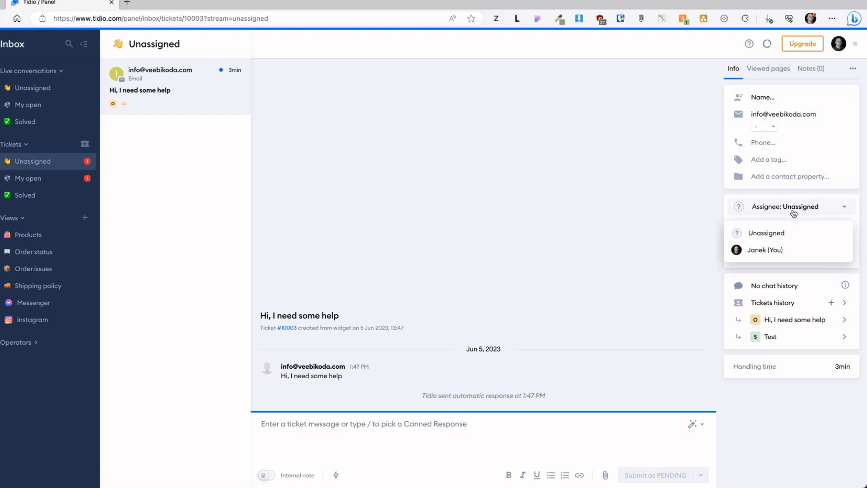
{"action": "left_click", "coordinate": [765, 250]}
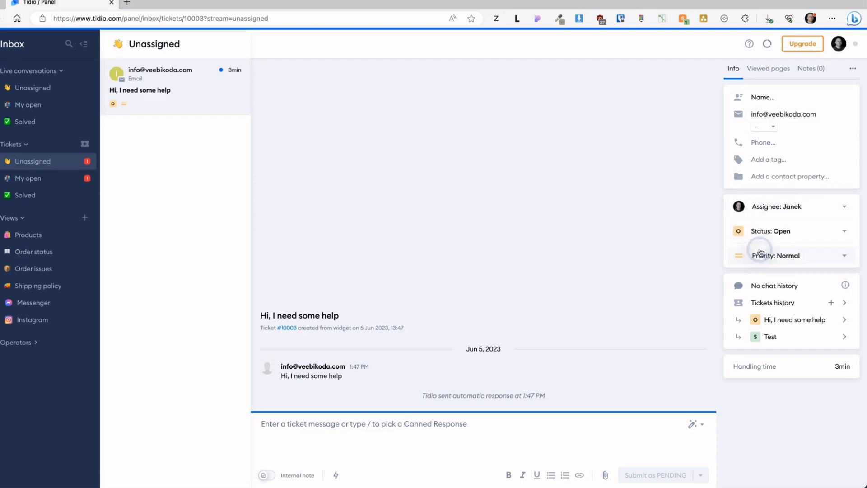
Set the ticket's status to Pending and its priority to Urgent
{"action": "left_click", "coordinate": [791, 232]}
{"action": "left_click", "coordinate": [760, 274]}
{"action": "left_click", "coordinate": [788, 254]}
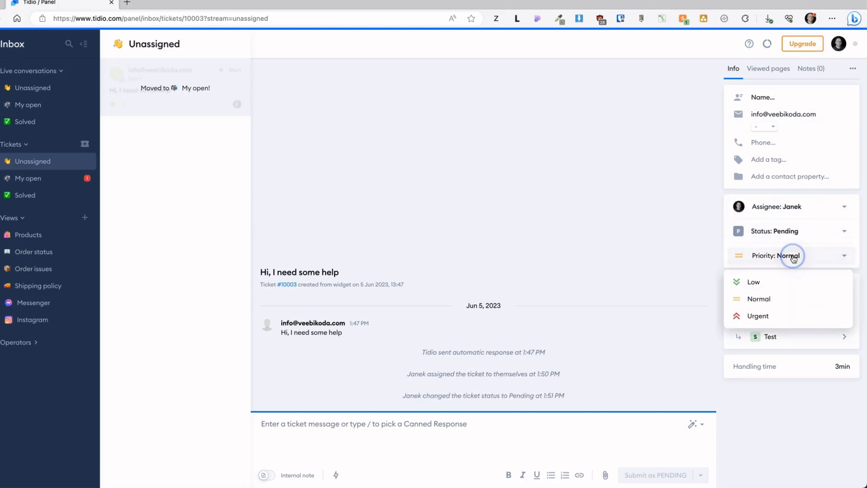
{"action": "left_click", "coordinate": [760, 316]}
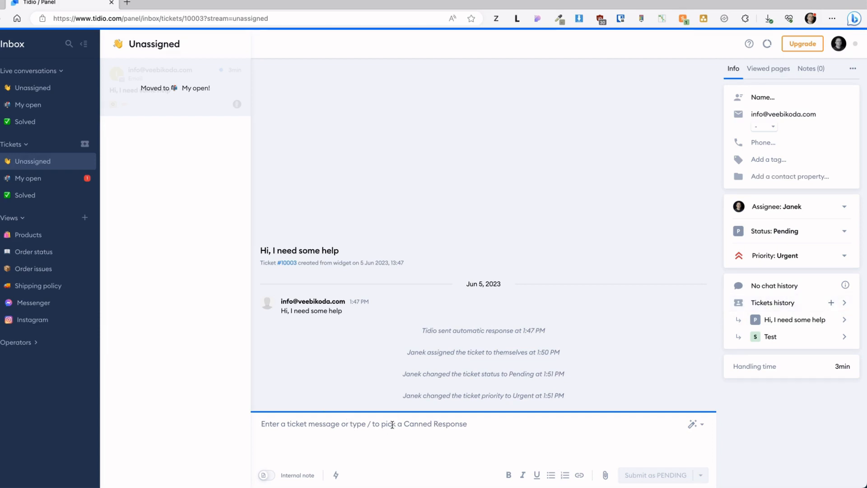
Create a canned response "Thank you for your support" with the tag hi from the ticket reply, leaving the reply message empty
{"action": "type", "text": "/"}
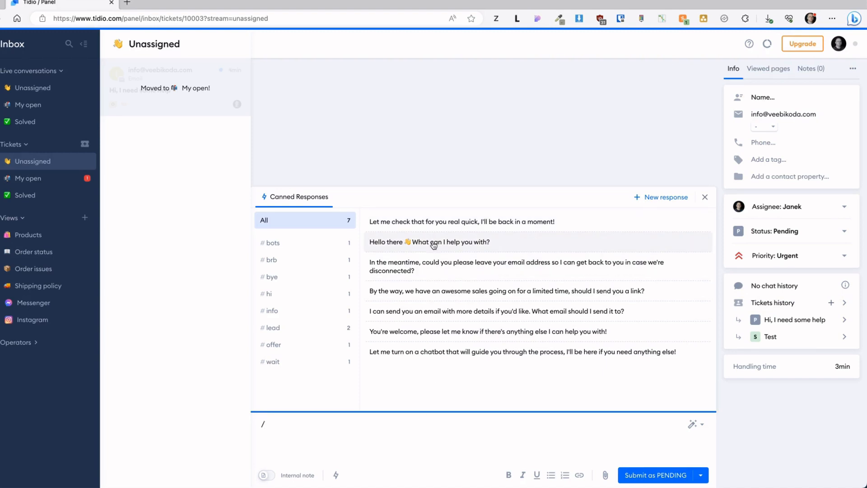
{"action": "left_click", "coordinate": [659, 197]}
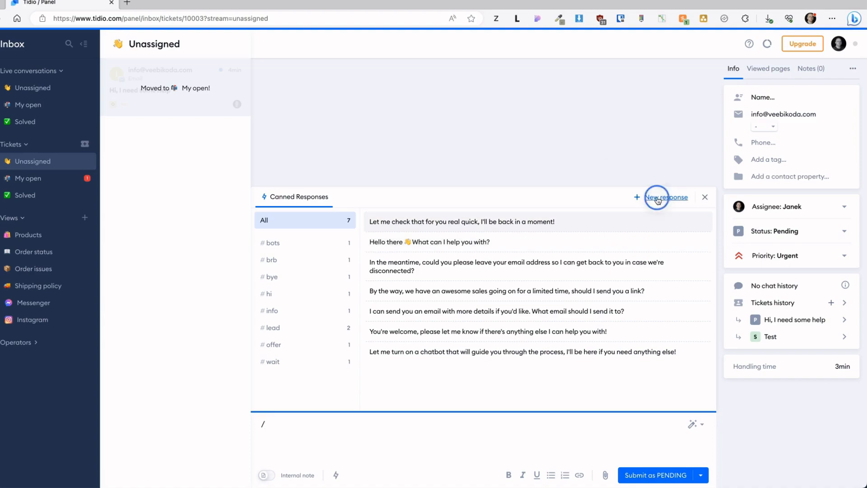
{"action": "left_click", "coordinate": [330, 197]}
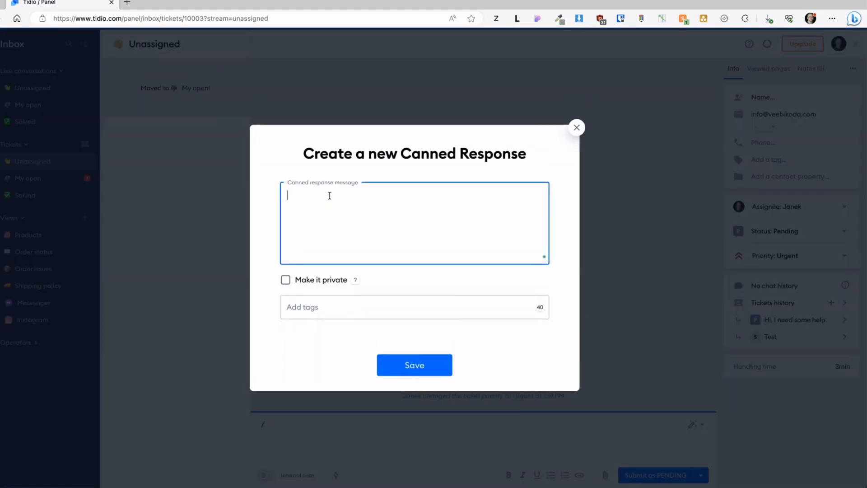
{"action": "type", "text": "Thank you for your support"}
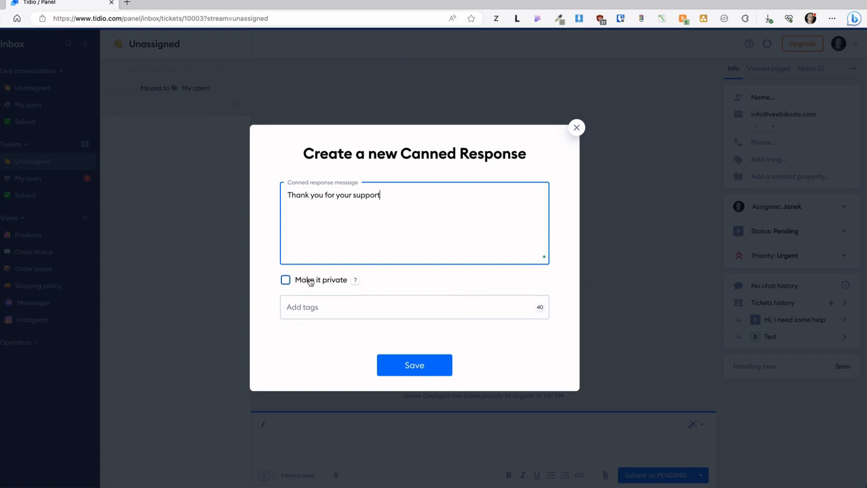
{"action": "left_click", "coordinate": [334, 309]}
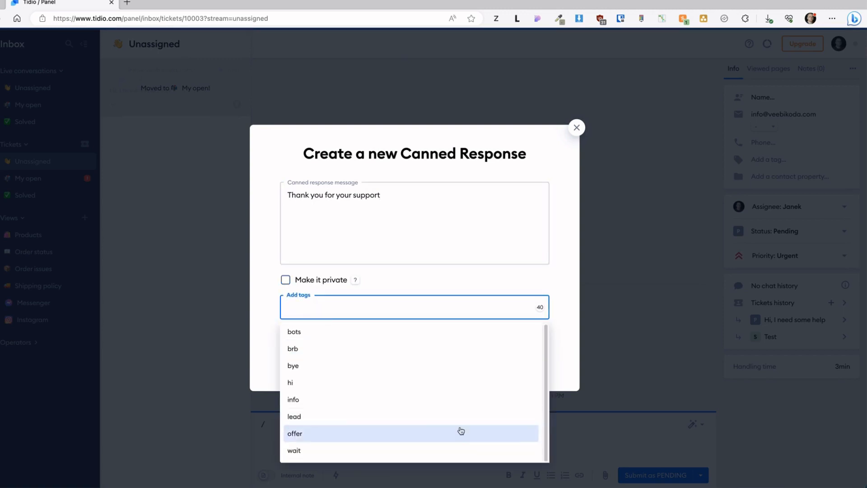
{"action": "left_click", "coordinate": [299, 385]}
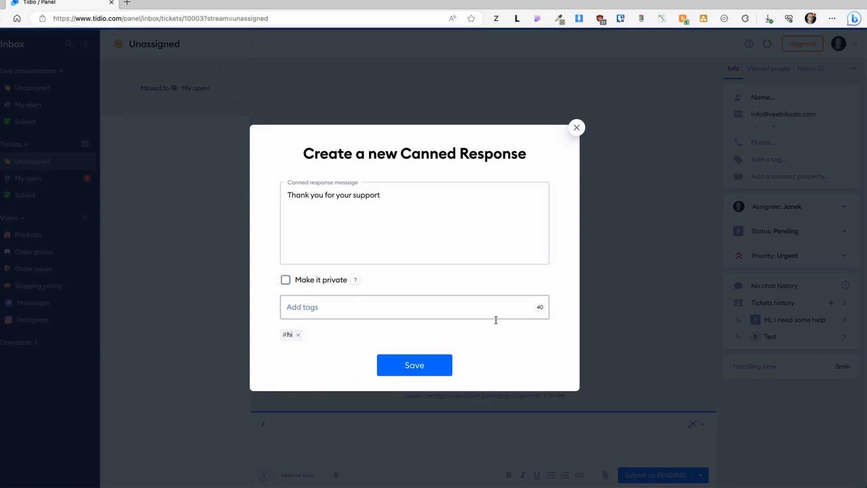
{"action": "left_click", "coordinate": [413, 365]}
{"action": "left_click", "coordinate": [274, 423]}
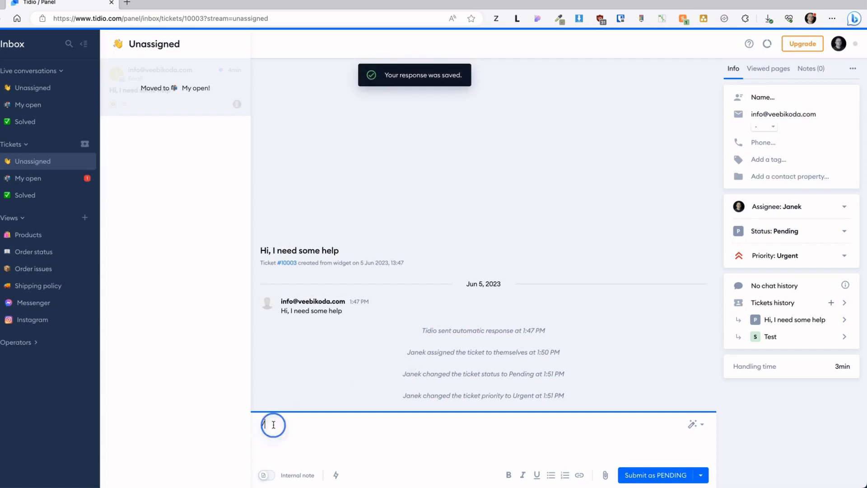
{"action": "key", "text": "BackSpace"}
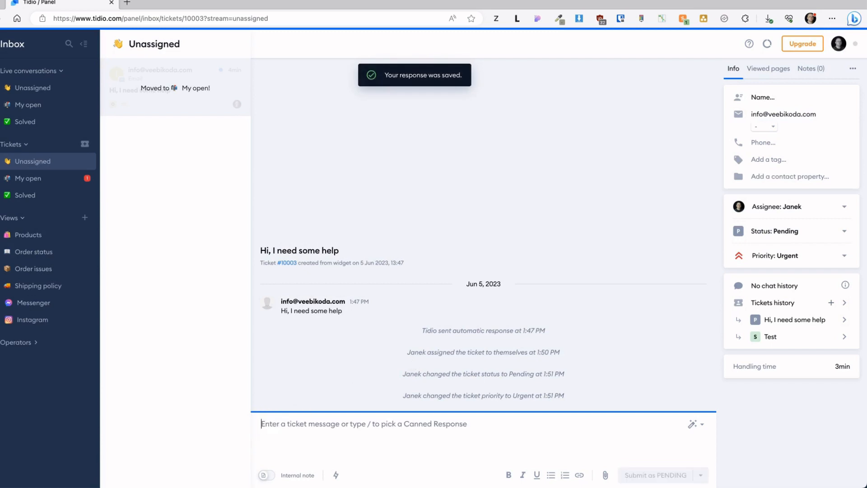
Reply to the ticket with the canned response "Thank you for your support" and submit it as Open
{"action": "type", "text": "/"}
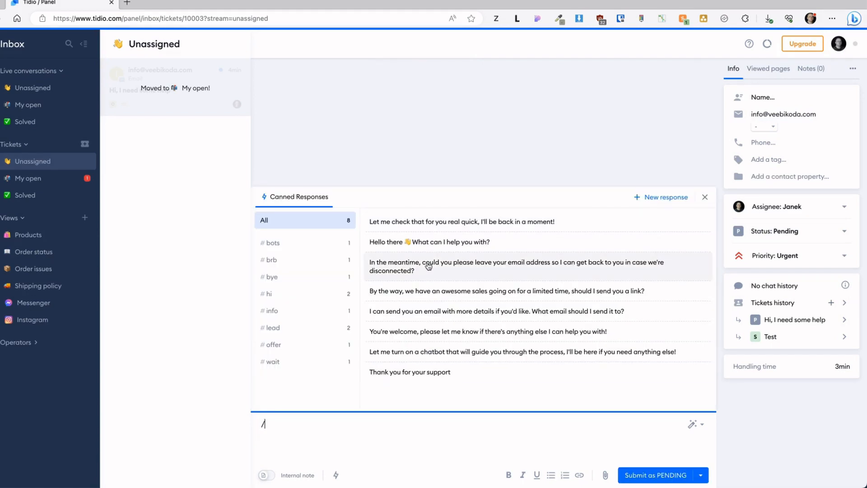
{"action": "type", "text": "than"}
{"action": "left_click", "coordinate": [407, 220]}
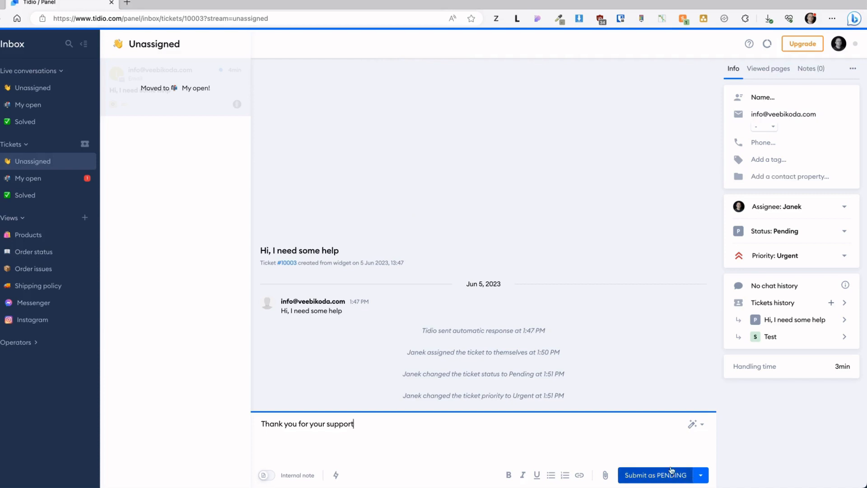
{"action": "left_click", "coordinate": [699, 477]}
{"action": "left_click", "coordinate": [721, 417]}
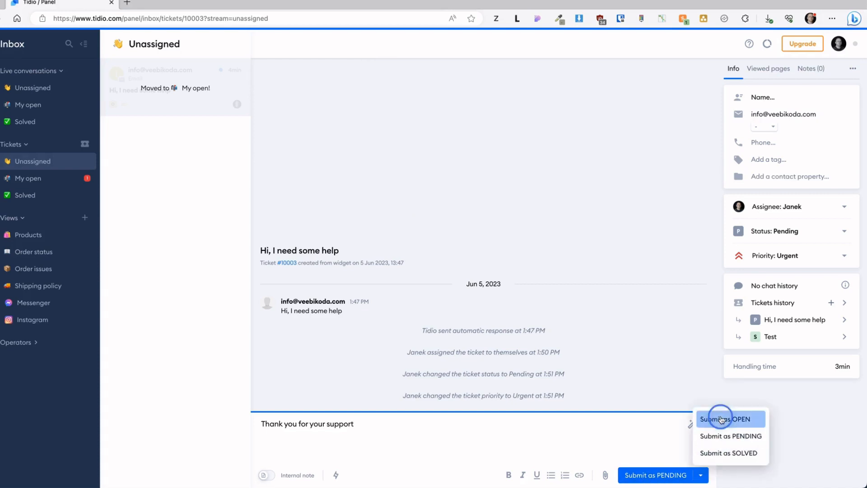
{"action": "left_click", "coordinate": [660, 474]}
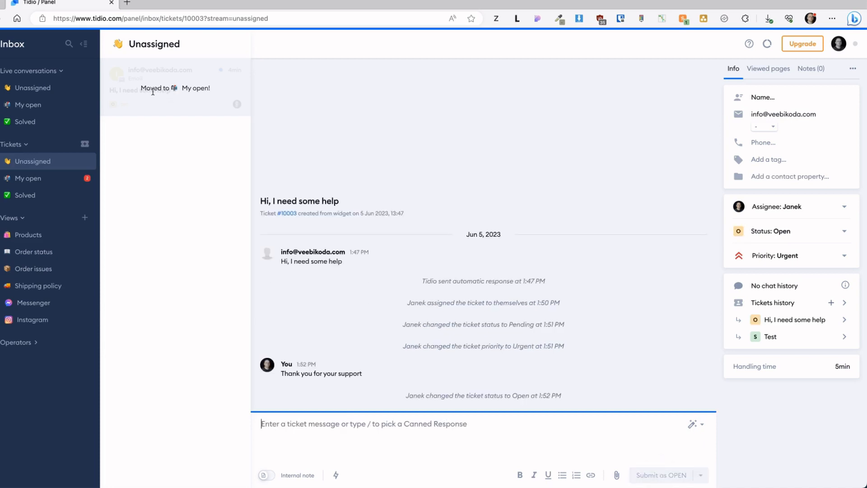
Set the "Hi, I need some help" ticket among your open tickets to Solved without notifying the customer, and view it among the solved tickets
{"action": "left_click", "coordinate": [39, 181]}
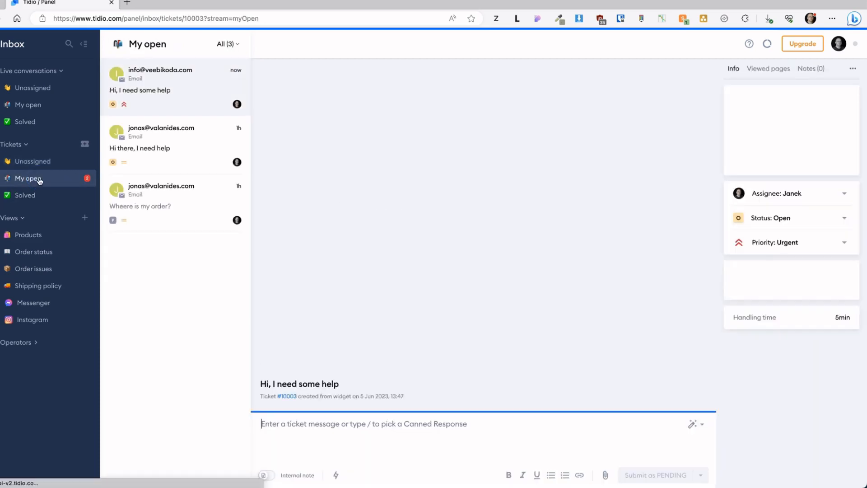
{"action": "left_click", "coordinate": [784, 231]}
{"action": "left_click", "coordinate": [760, 294]}
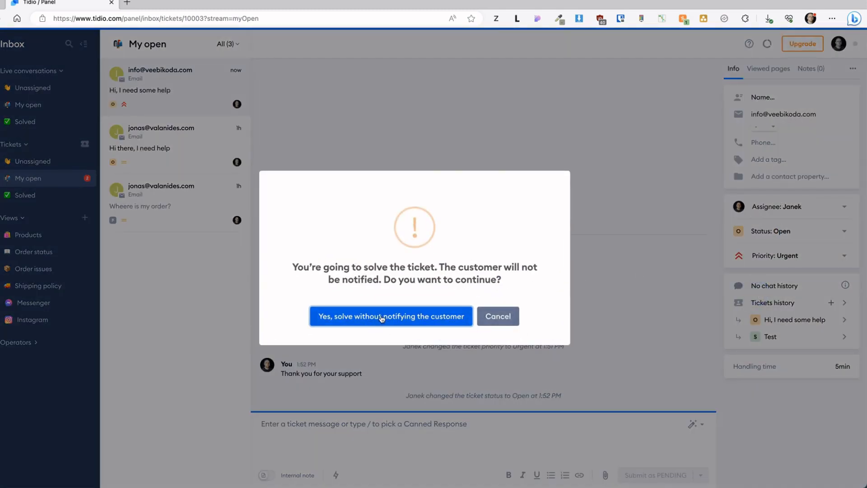
{"action": "left_click", "coordinate": [398, 317]}
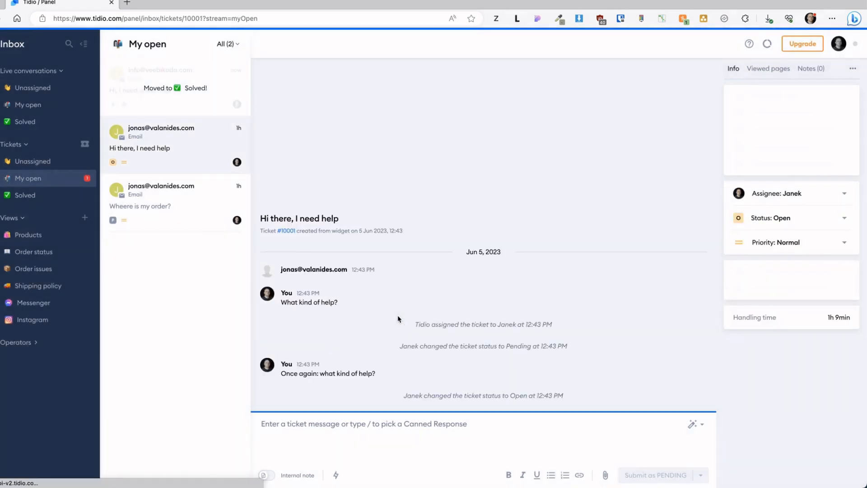
{"action": "left_click", "coordinate": [28, 198]}
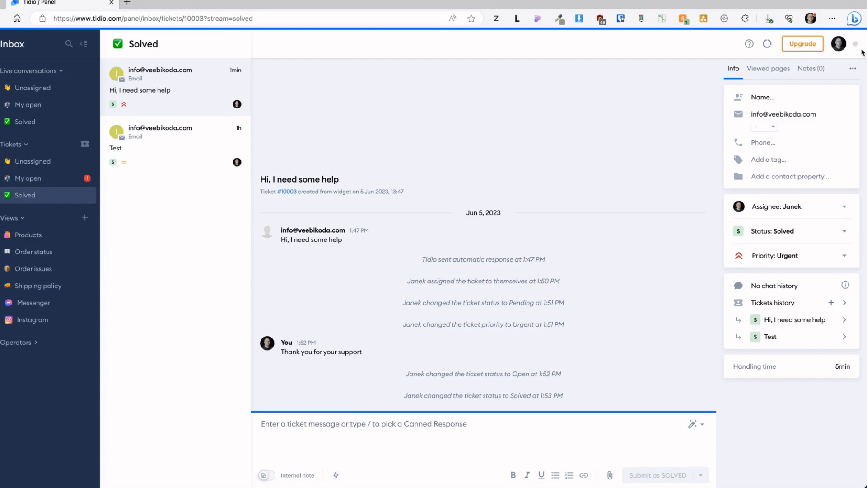
Switch your operator status to Online
{"action": "left_click", "coordinate": [838, 44]}
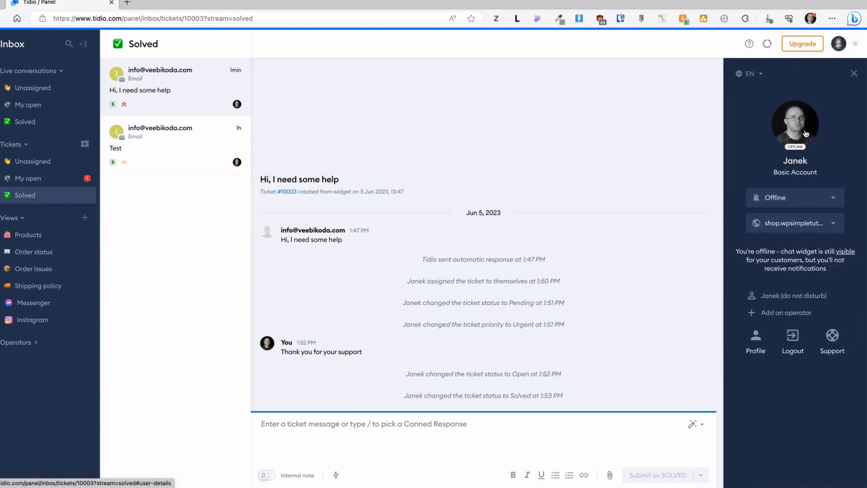
{"action": "left_click", "coordinate": [779, 201]}
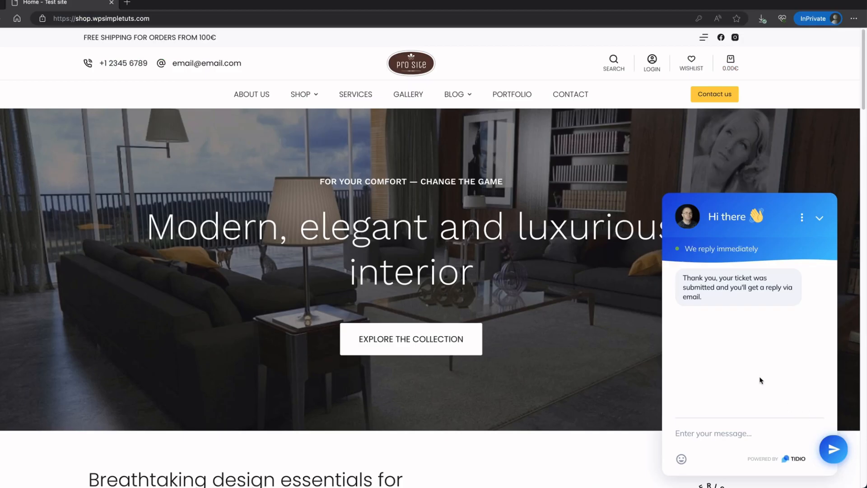
Send "What about my order?" through the shop website's chat widget, submitting the introduction form, and join that unassigned conversation in the Tidio inbox
{"action": "type", "text": "What"}
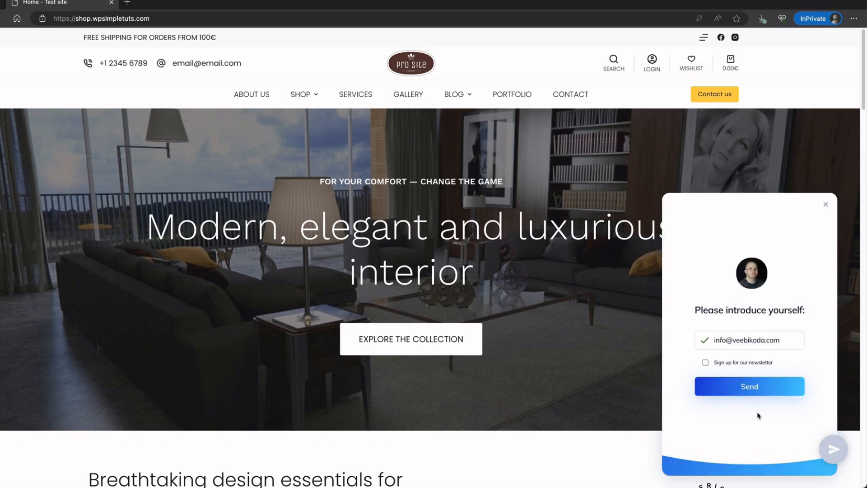
{"action": "left_click", "coordinate": [746, 386]}
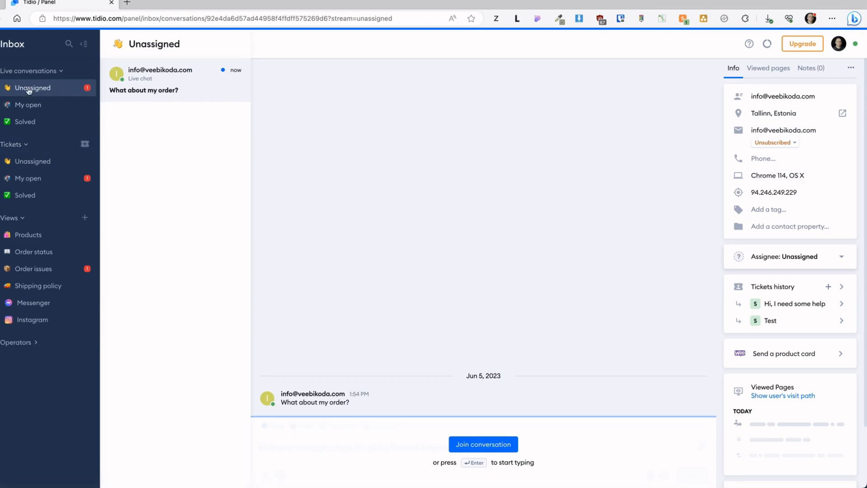
{"action": "left_click", "coordinate": [470, 444]}
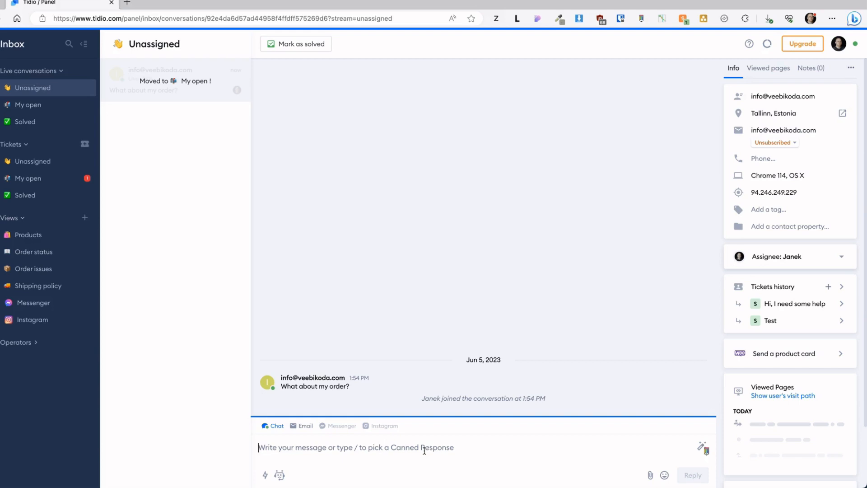
Enable your operating hours from the operator status options and set the end time to 2:15 PM for Monday through Friday
{"action": "left_click", "coordinate": [838, 44]}
{"action": "left_click", "coordinate": [784, 199]}
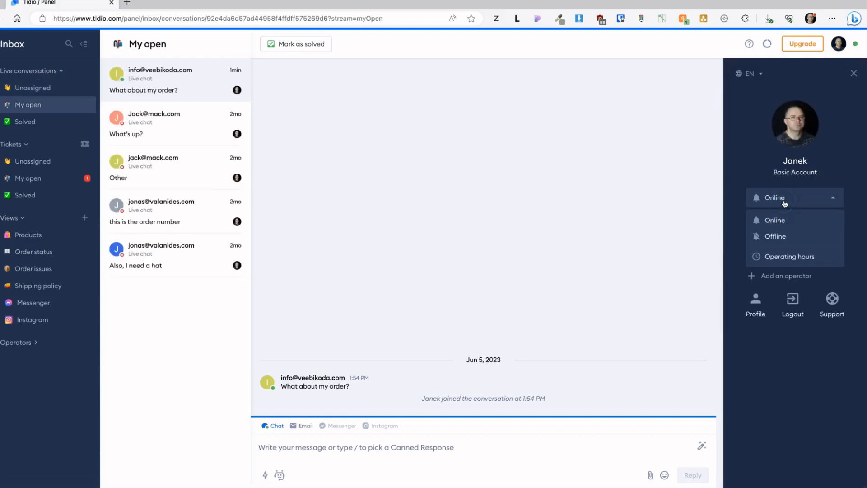
{"action": "left_click", "coordinate": [774, 255]}
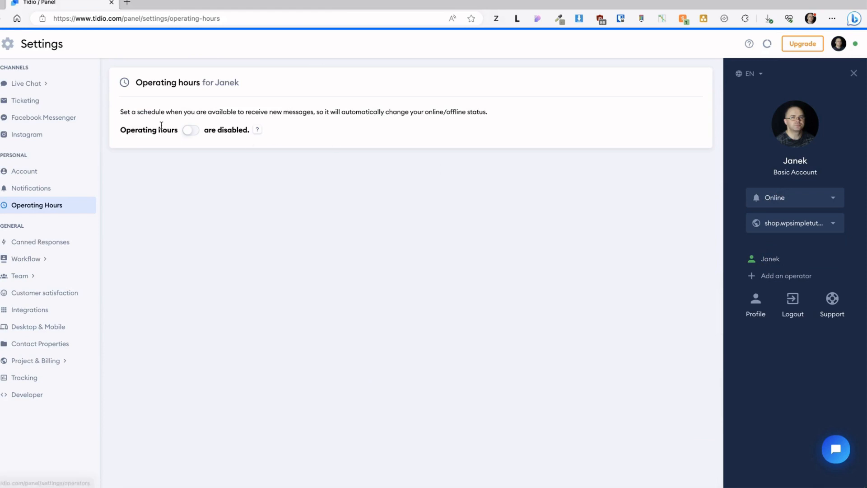
{"action": "left_click", "coordinate": [195, 133]}
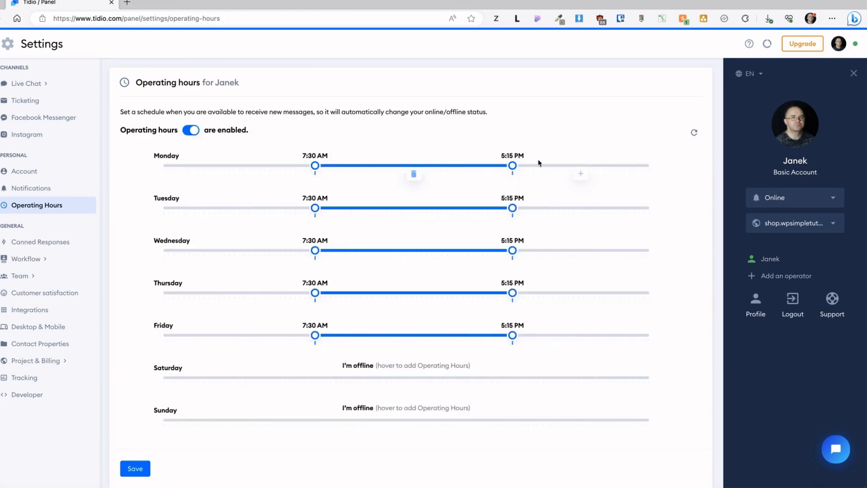
{"action": "left_click_drag", "start_coordinate": [512, 165], "coordinate": [451, 165]}
{"action": "left_click_drag", "start_coordinate": [512, 207], "coordinate": [452, 209]}
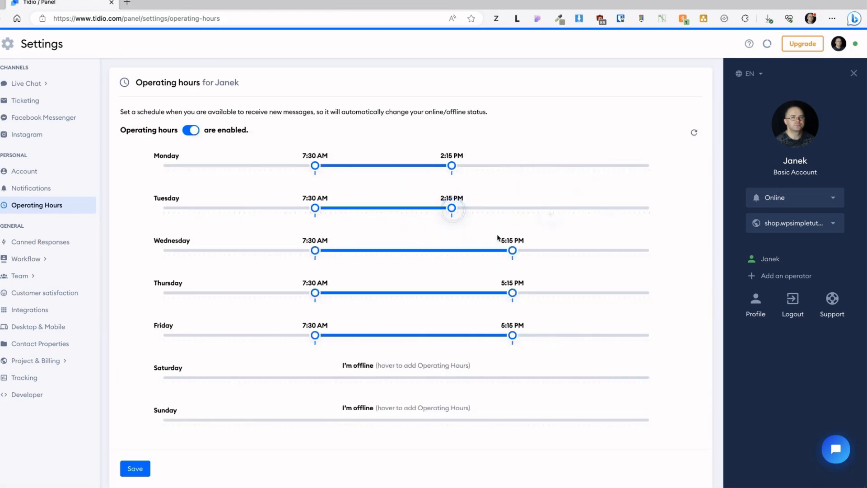
{"action": "left_click_drag", "start_coordinate": [512, 250], "coordinate": [451, 251]}
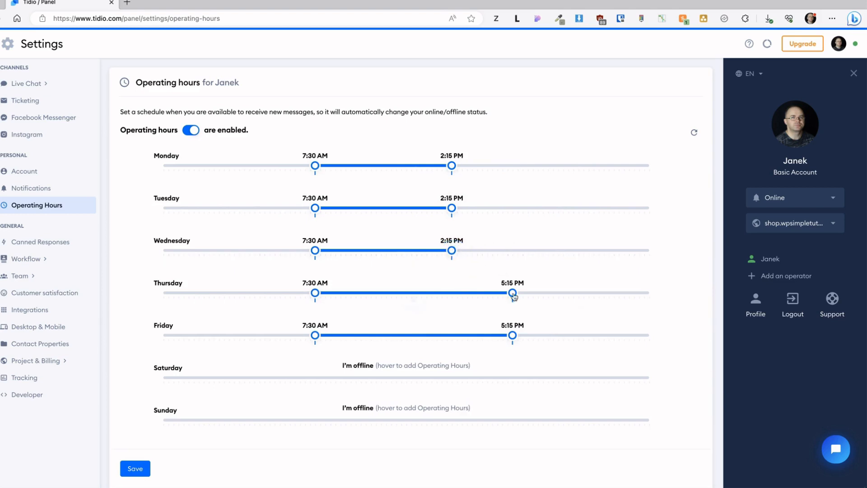
{"action": "left_click_drag", "start_coordinate": [512, 292], "coordinate": [451, 294]}
{"action": "left_click_drag", "start_coordinate": [512, 335], "coordinate": [452, 334]}
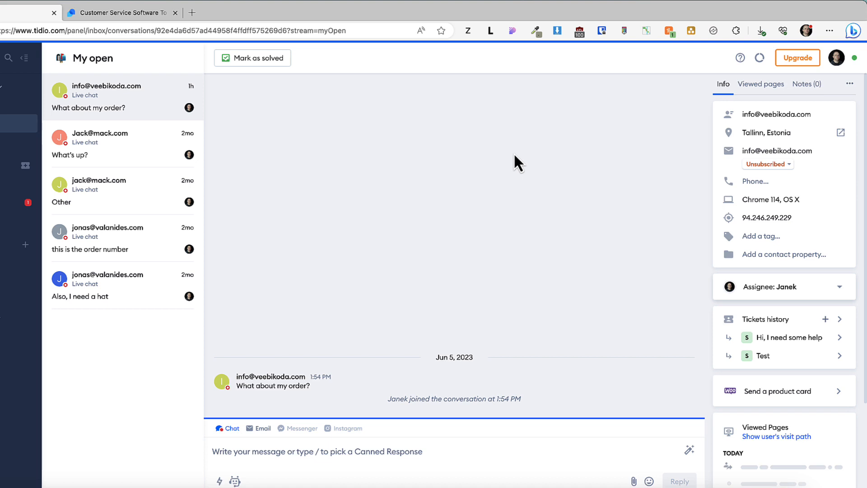
Create an open ticket from the "What about my order?" chat, with subject "Question about the order" plus the order number and internal note "Please take a look at it"
{"action": "left_click", "coordinate": [825, 319]}
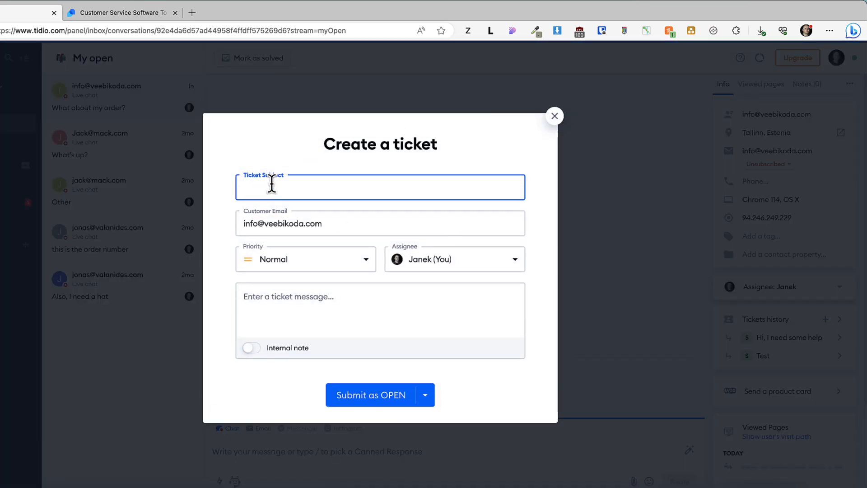
{"action": "type", "text": "Question about the order #11233"}
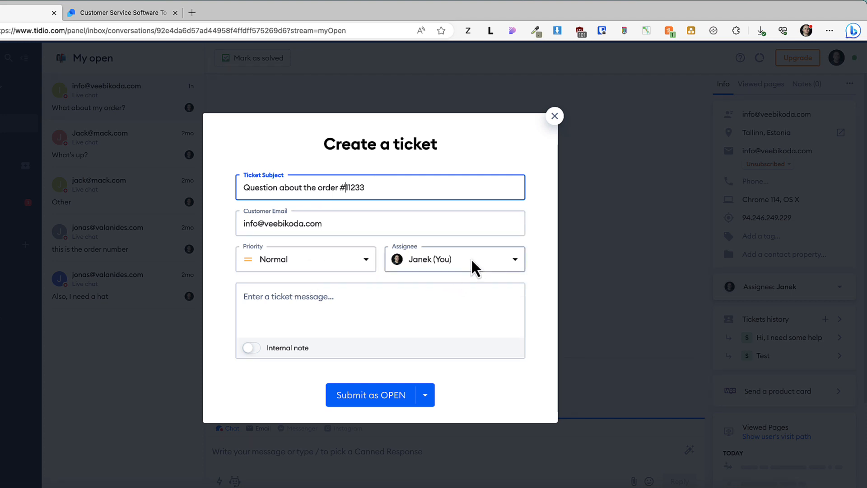
{"action": "left_click", "coordinate": [325, 296]}
{"action": "type", "text": "Please take a look at it"}
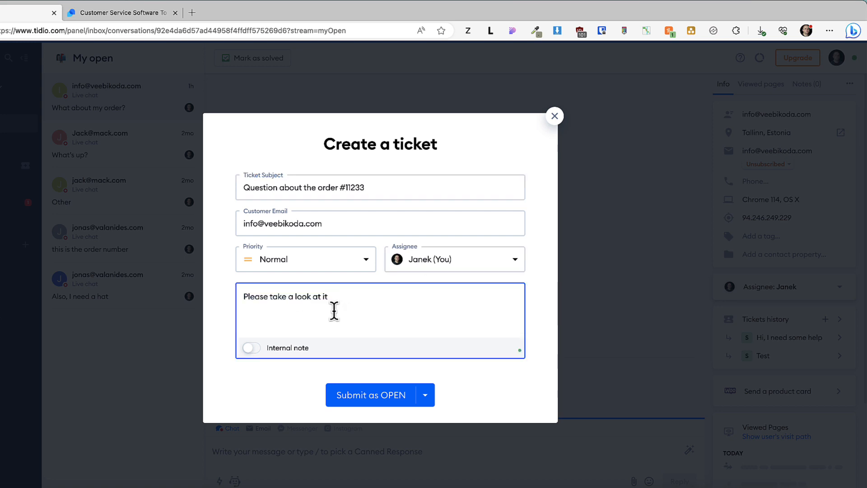
{"action": "left_click", "coordinate": [253, 349]}
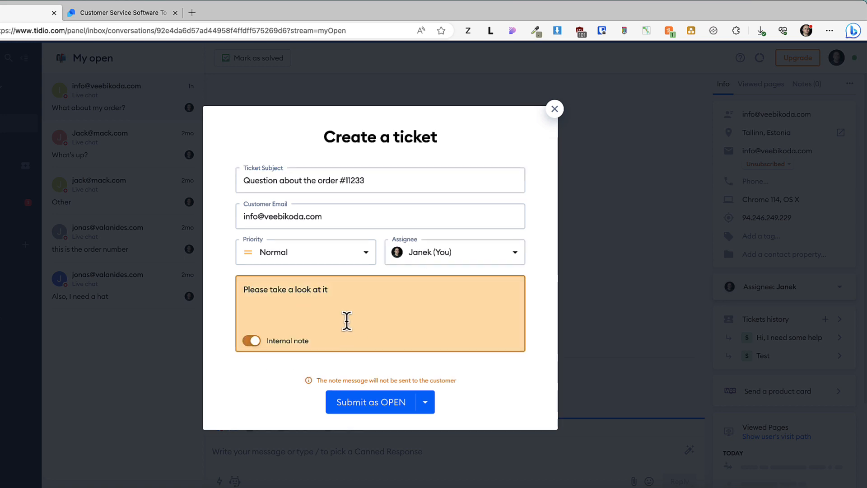
{"action": "left_click", "coordinate": [367, 404]}
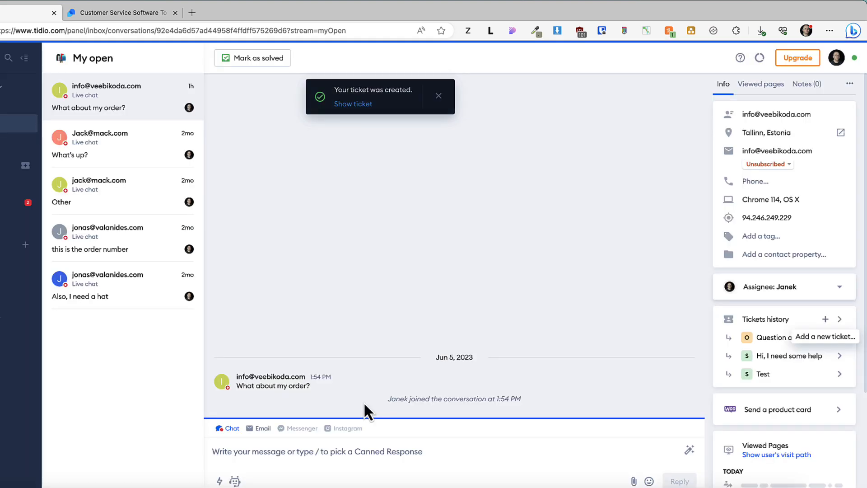